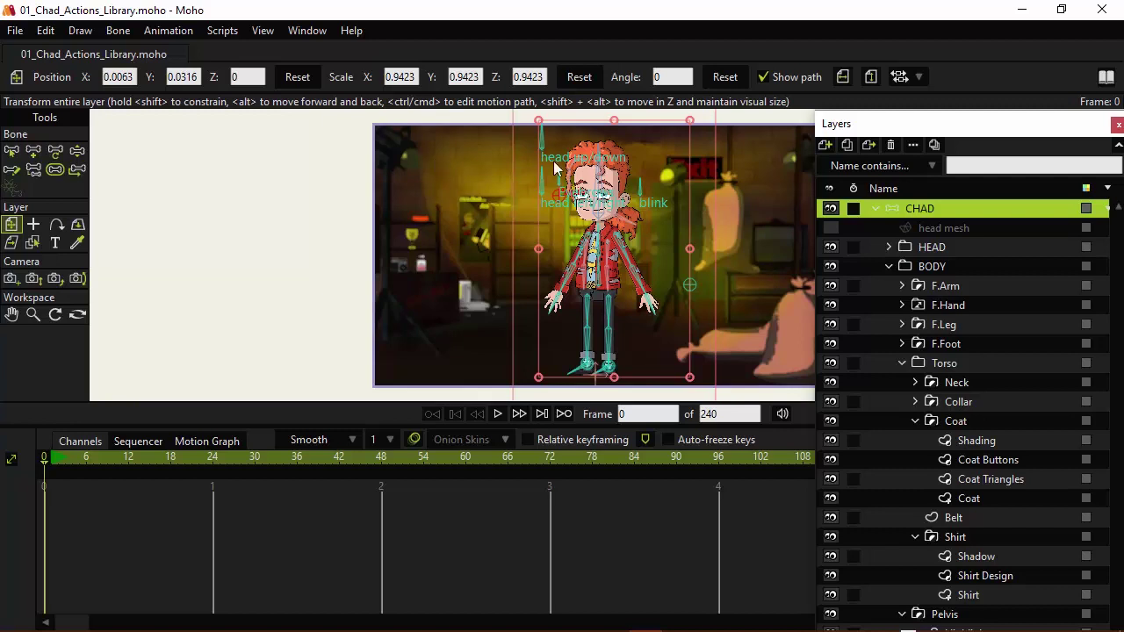
- Show the Actions panel at the right and bring the Layers panel back at the top-left
click(895, 131)
drag(895, 132, 2, 154)
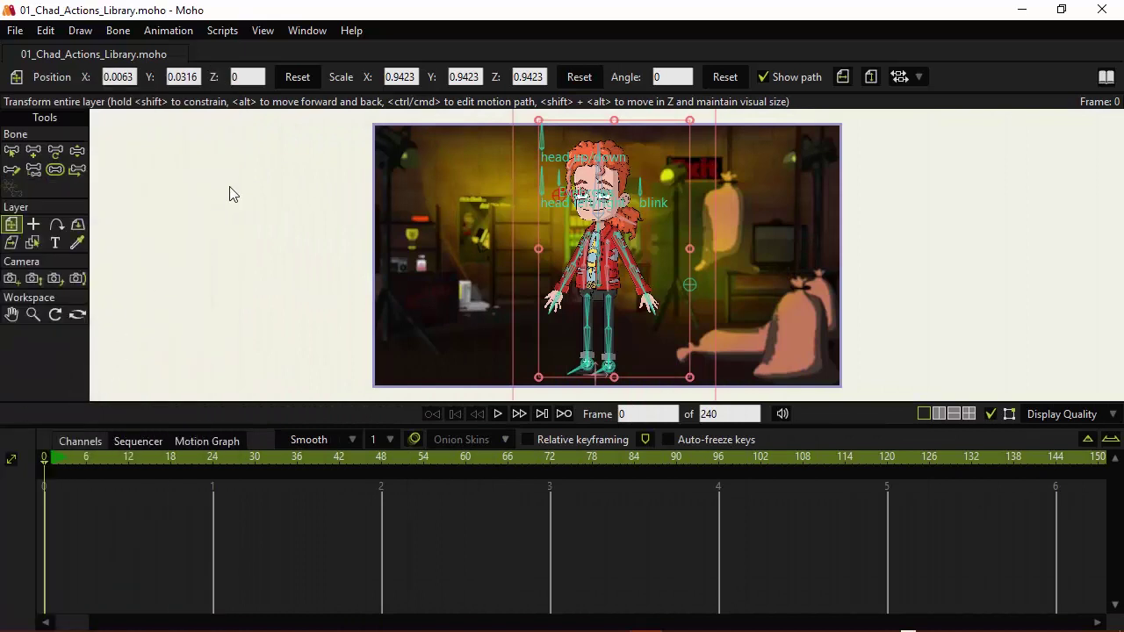
click(307, 31)
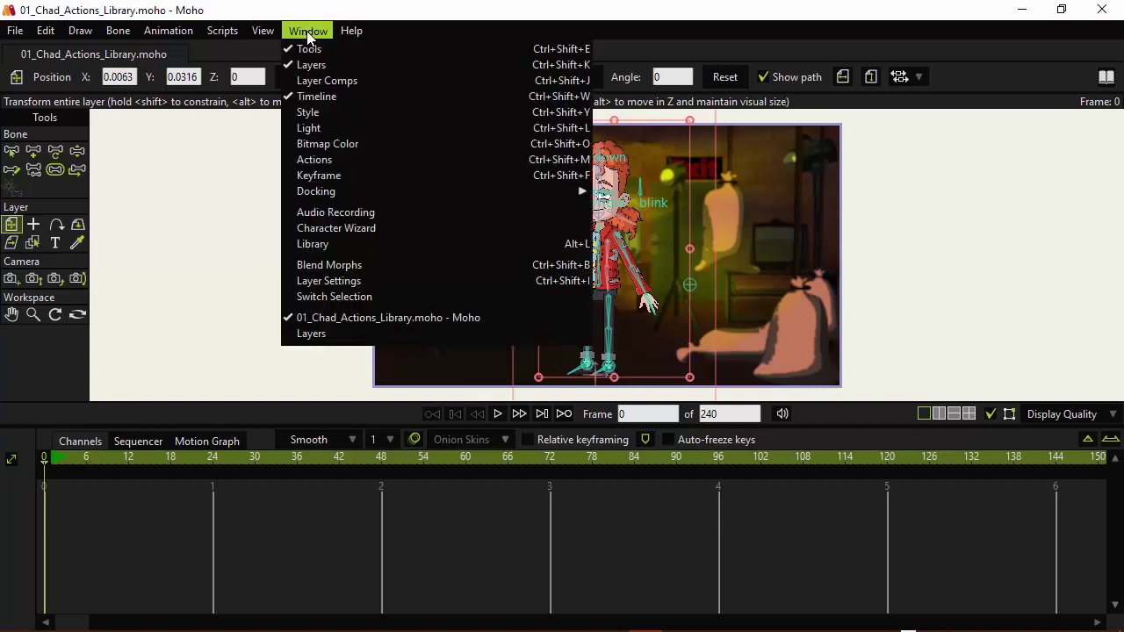
click(302, 159)
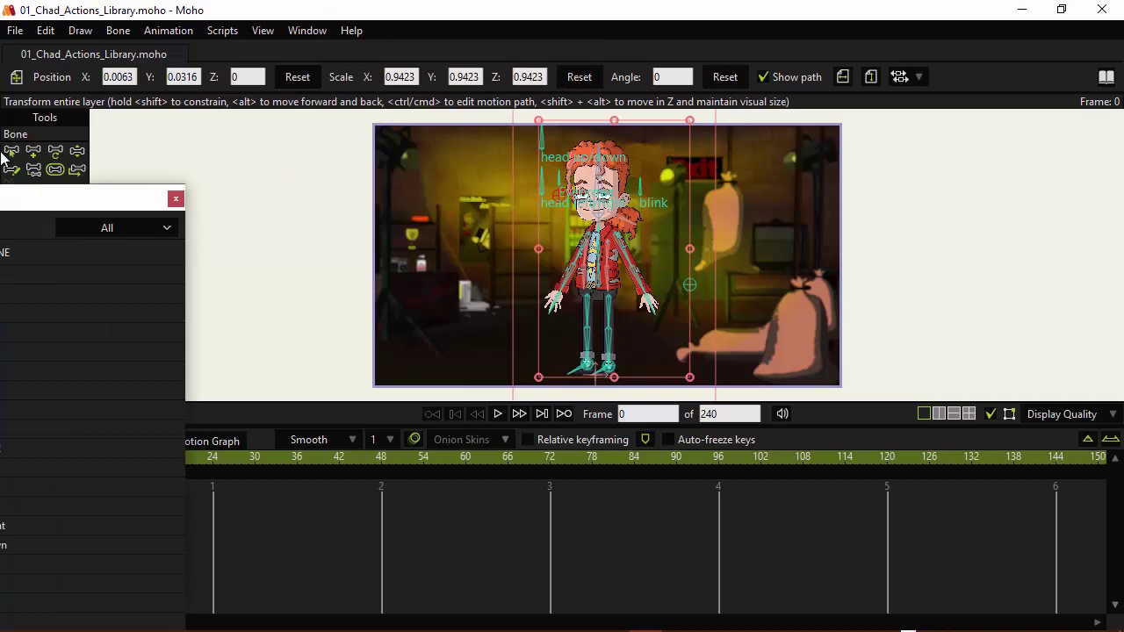
drag(40, 207, 955, 71)
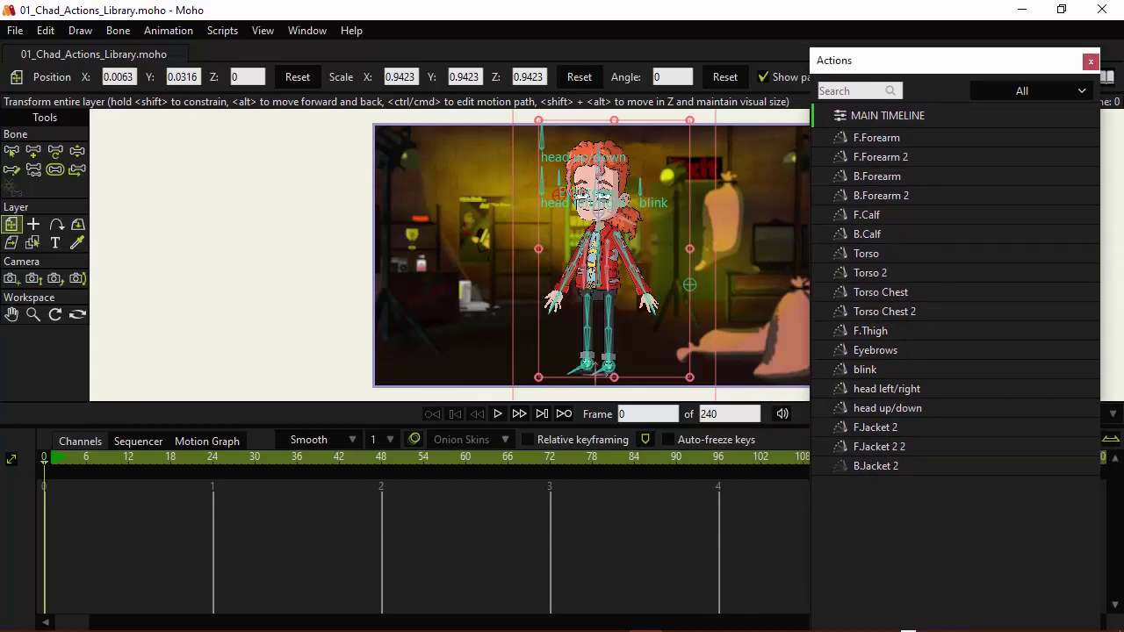
key(ctrl+l)
drag(158, 449, 196, 59)
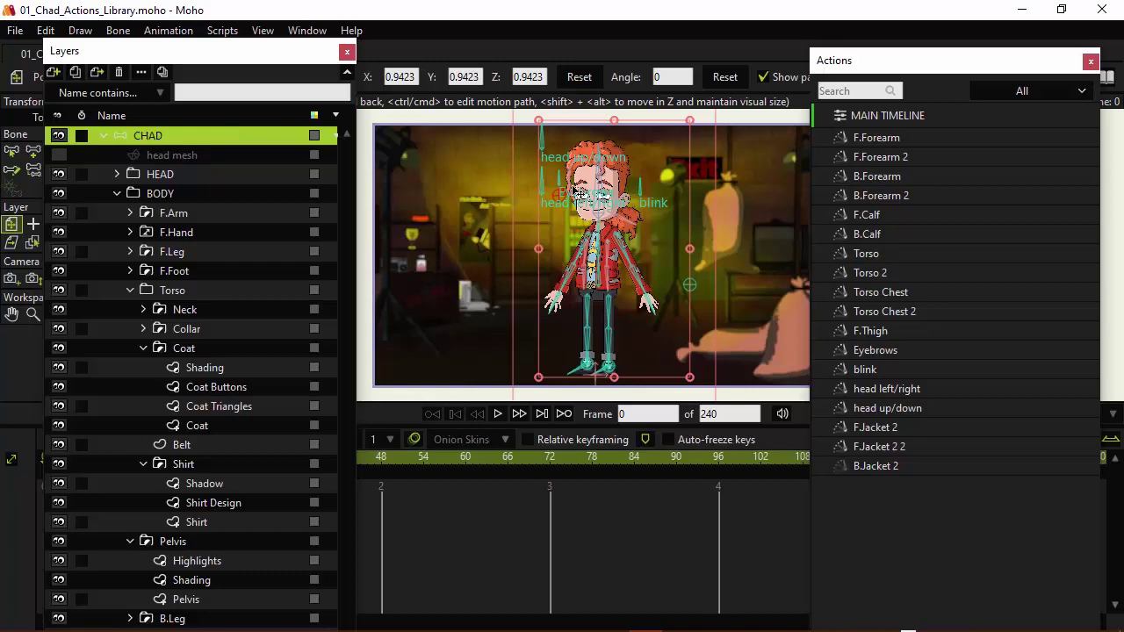
scroll(624, 186, up, 1)
scroll(624, 186, up, 3)
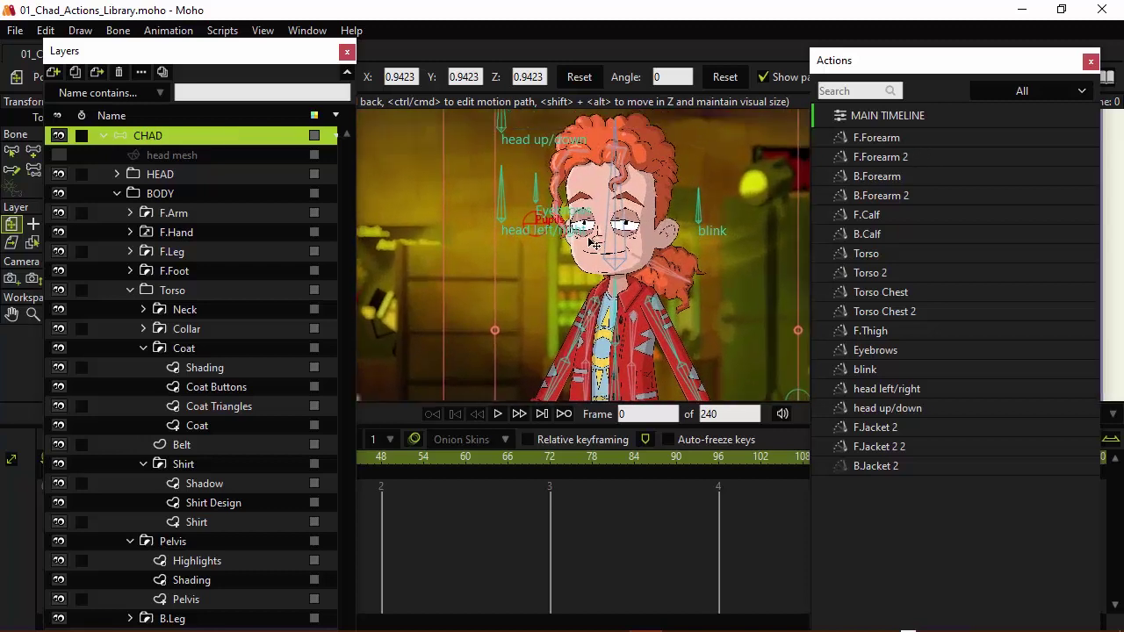
scroll(472, 155, down, 1)
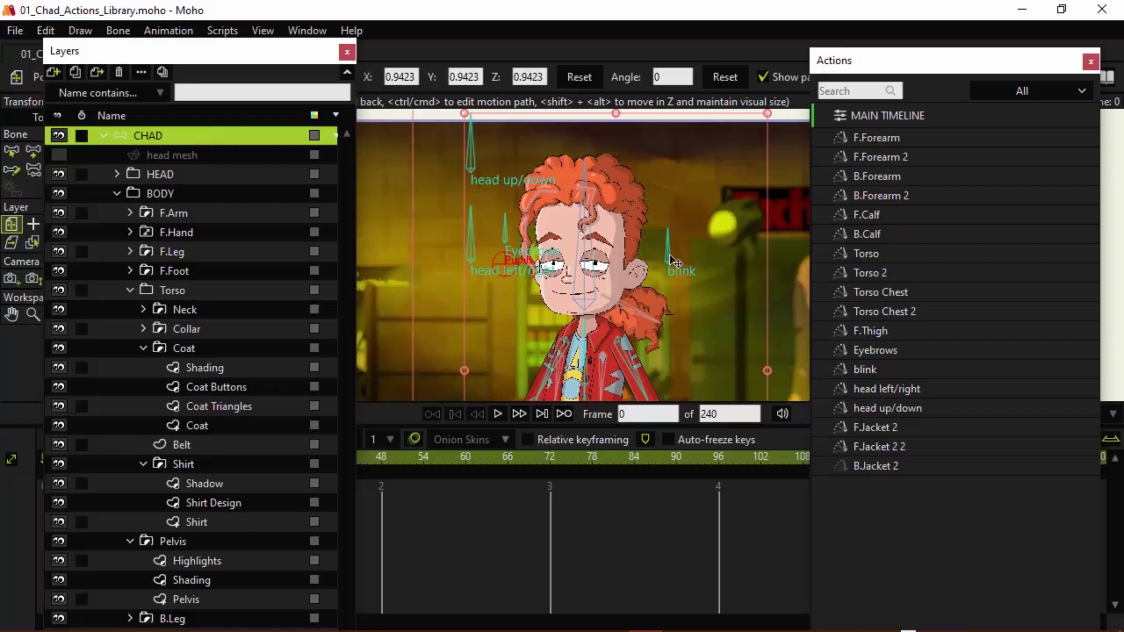
scroll(472, 234, down, 3)
scroll(506, 275, down, 1)
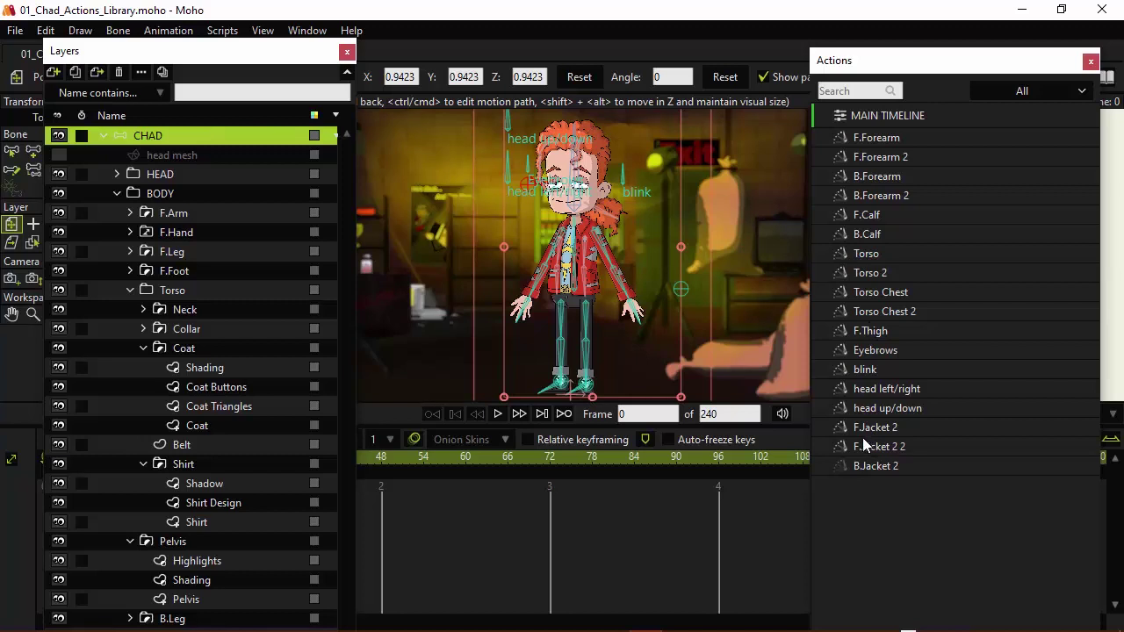
click(165, 155)
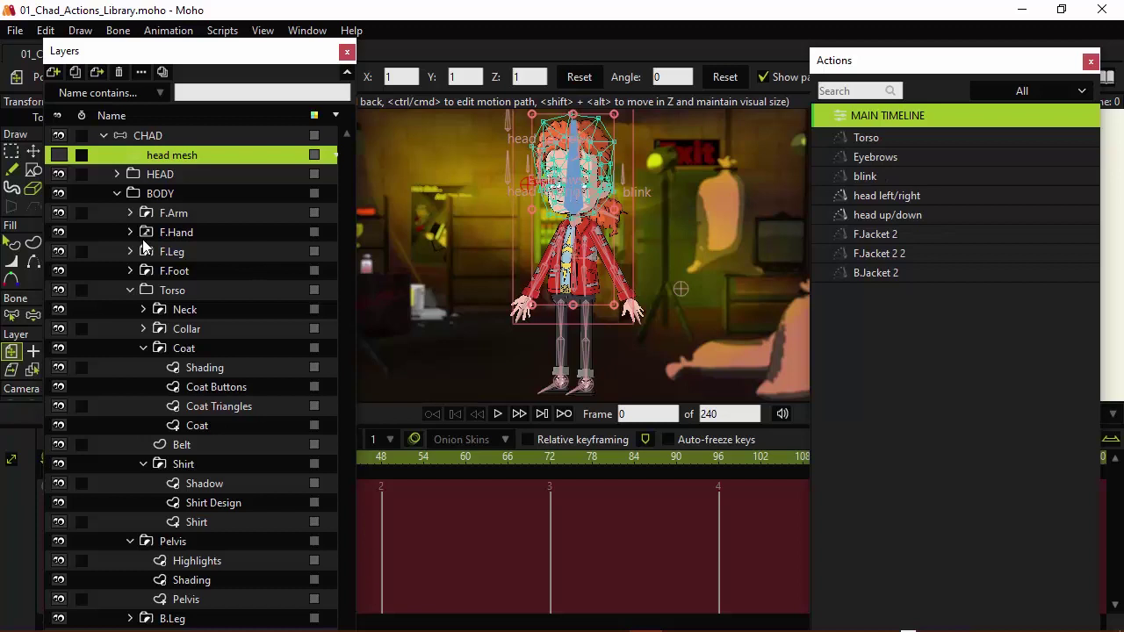
click(164, 175)
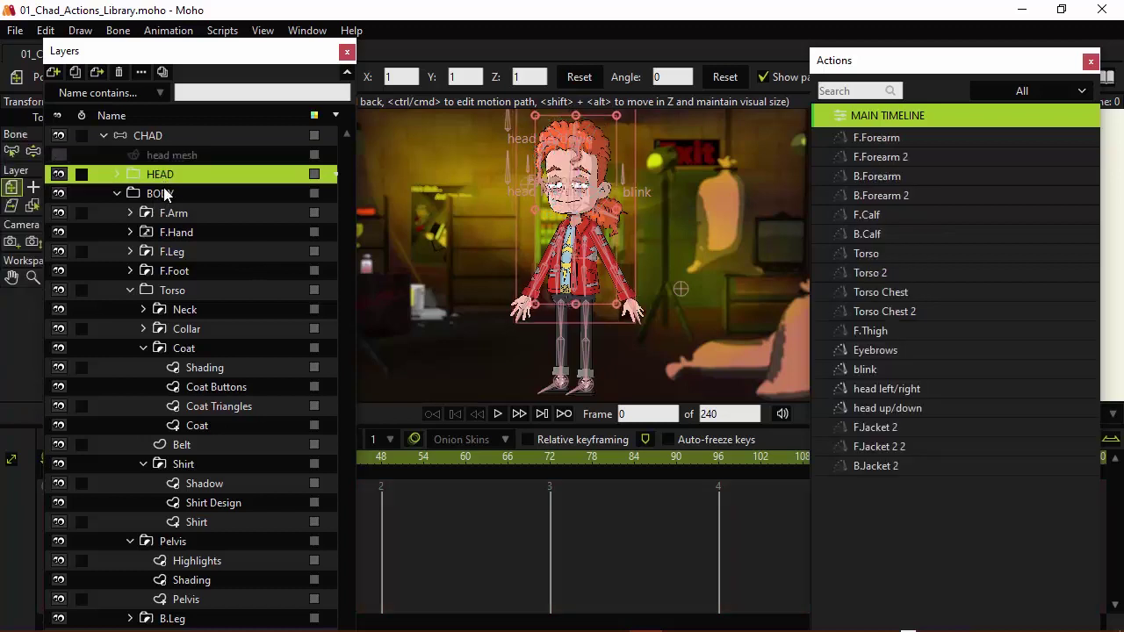
click(160, 193)
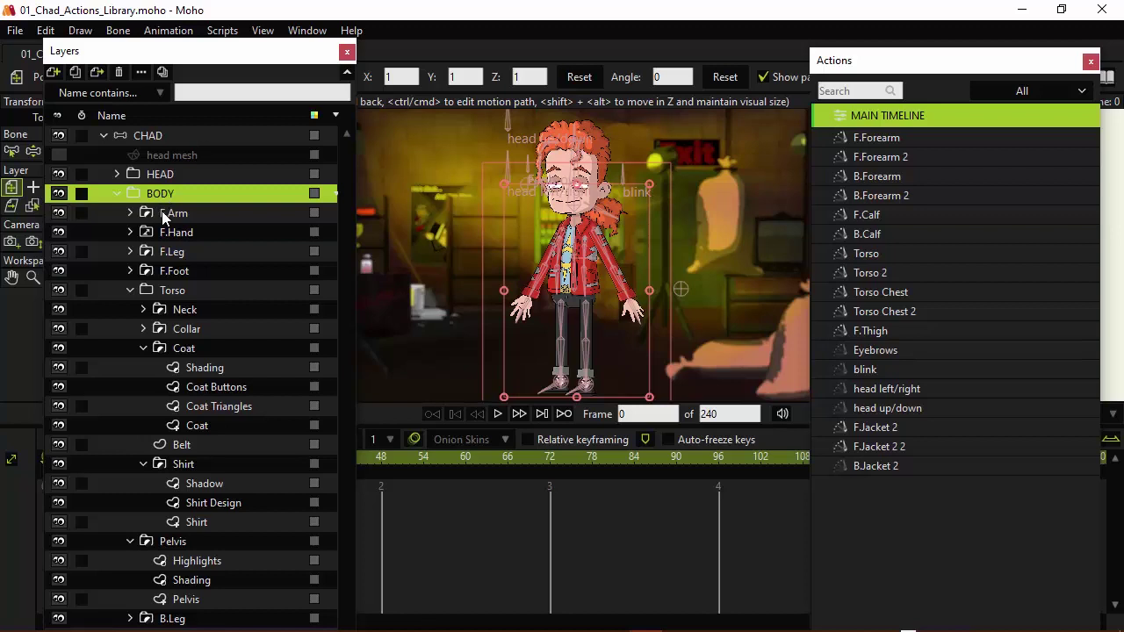
click(163, 214)
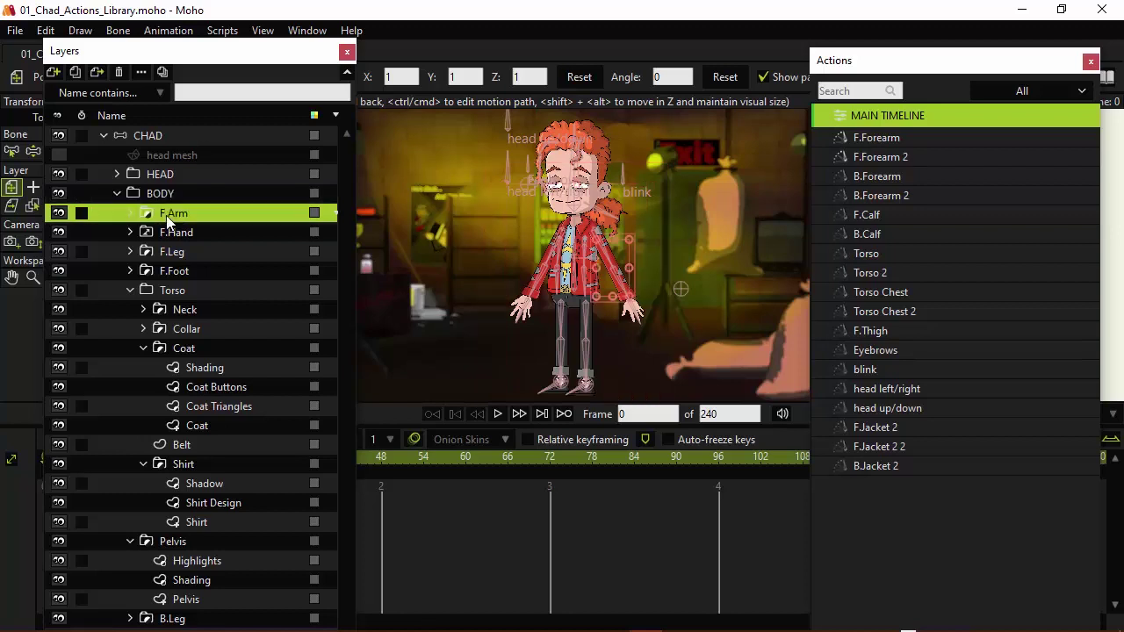
click(205, 369)
click(202, 409)
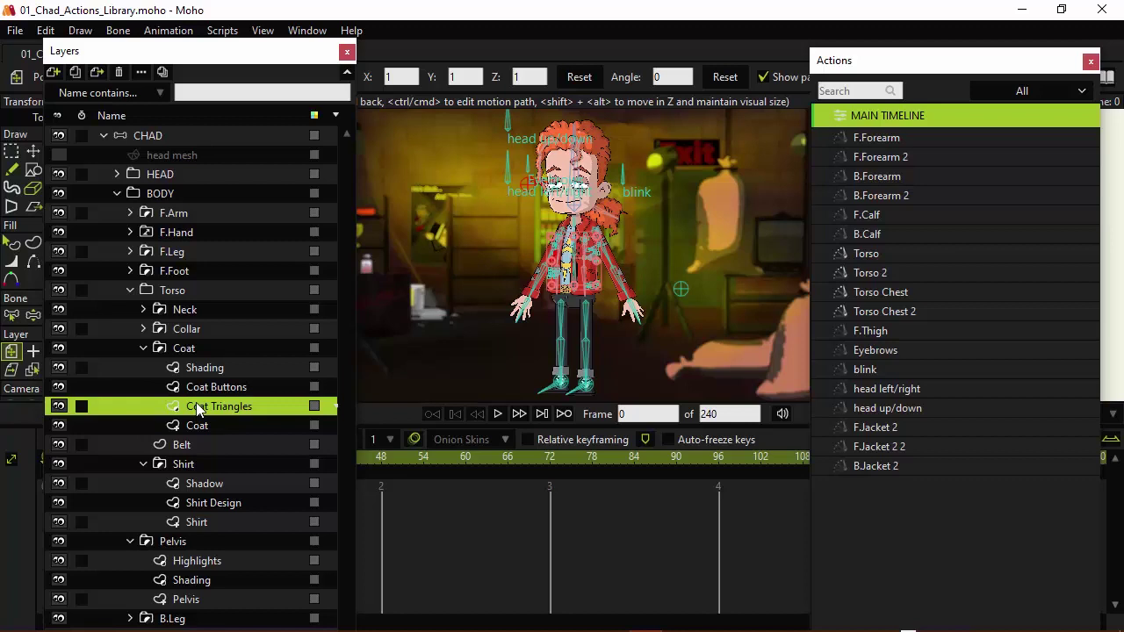
click(191, 521)
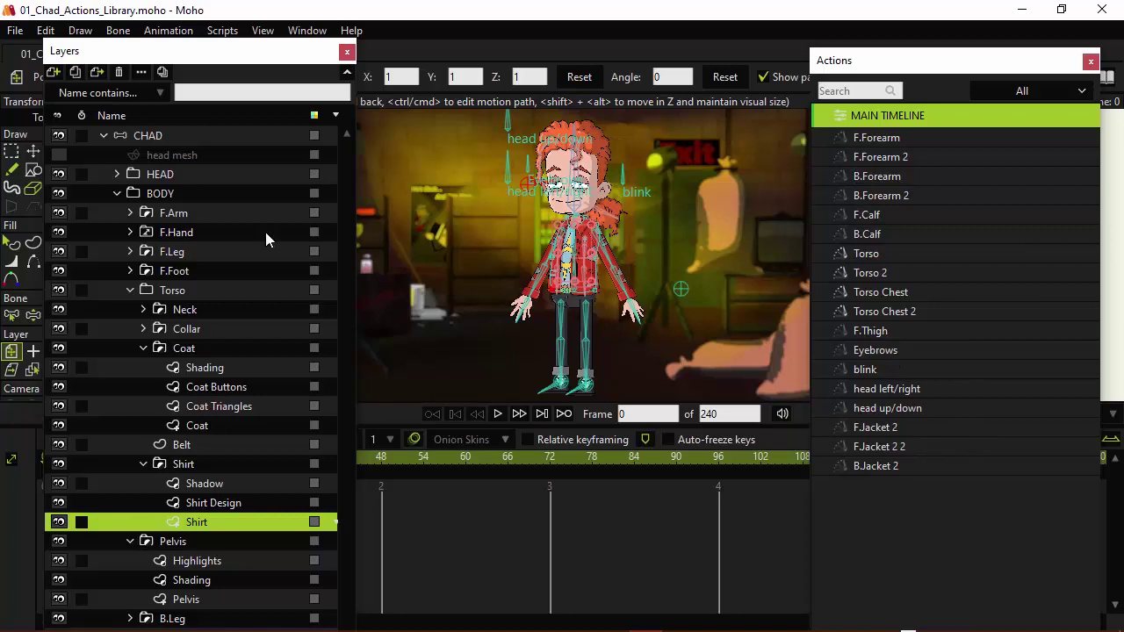
click(151, 135)
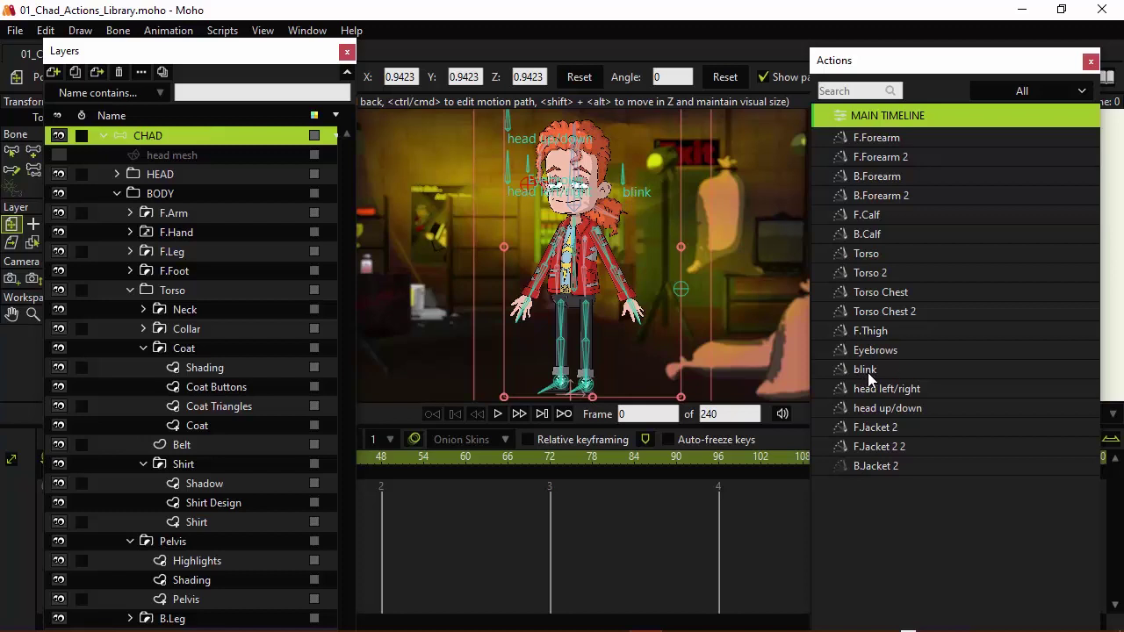
- Move the Layers window down over the tools, then pick the F.Thigh and blink bones
click(12, 155)
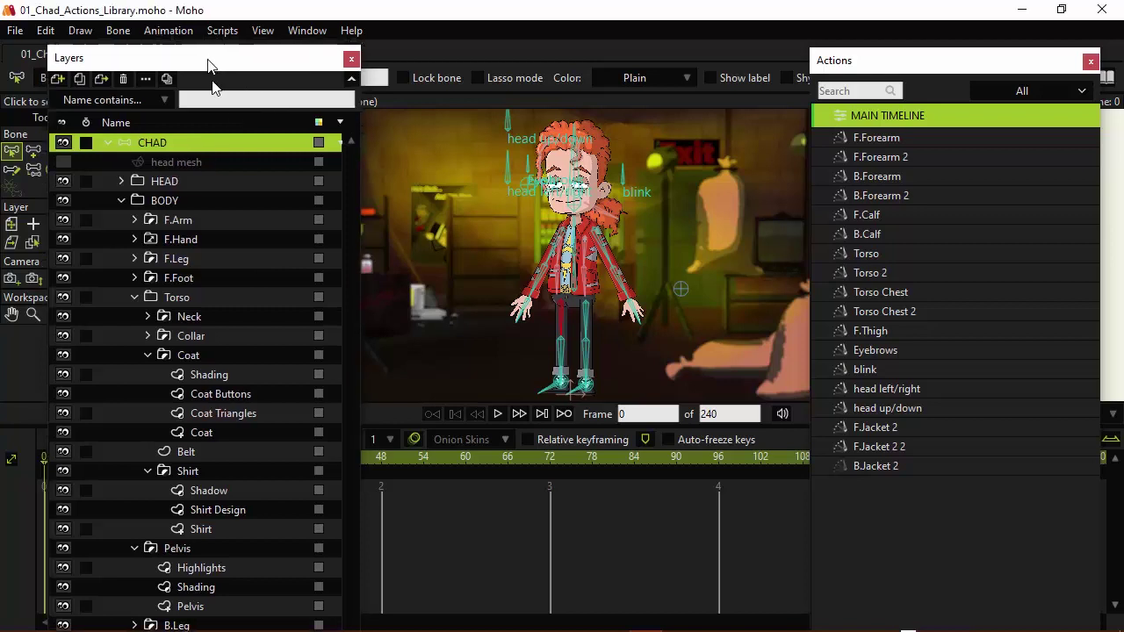
drag(204, 56, 227, 243)
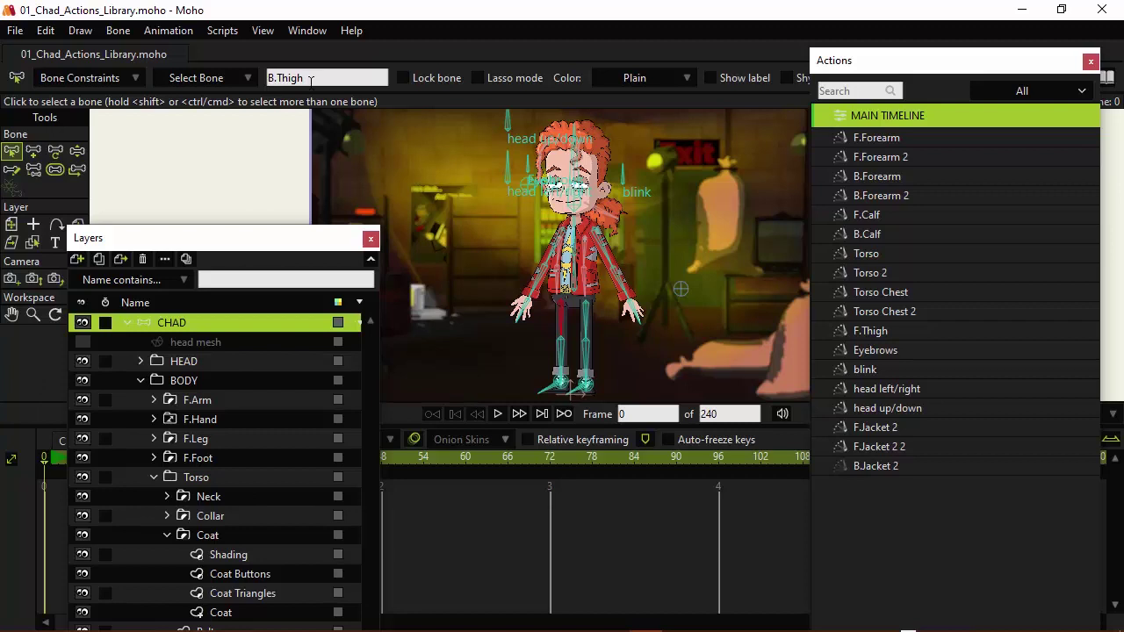
click(586, 305)
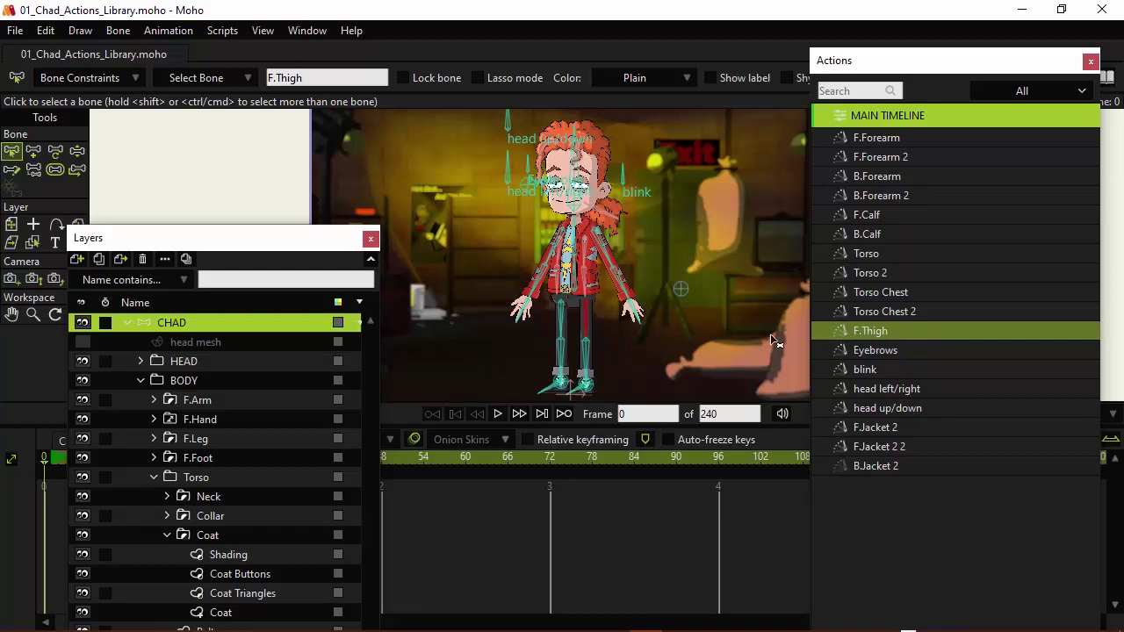
click(622, 178)
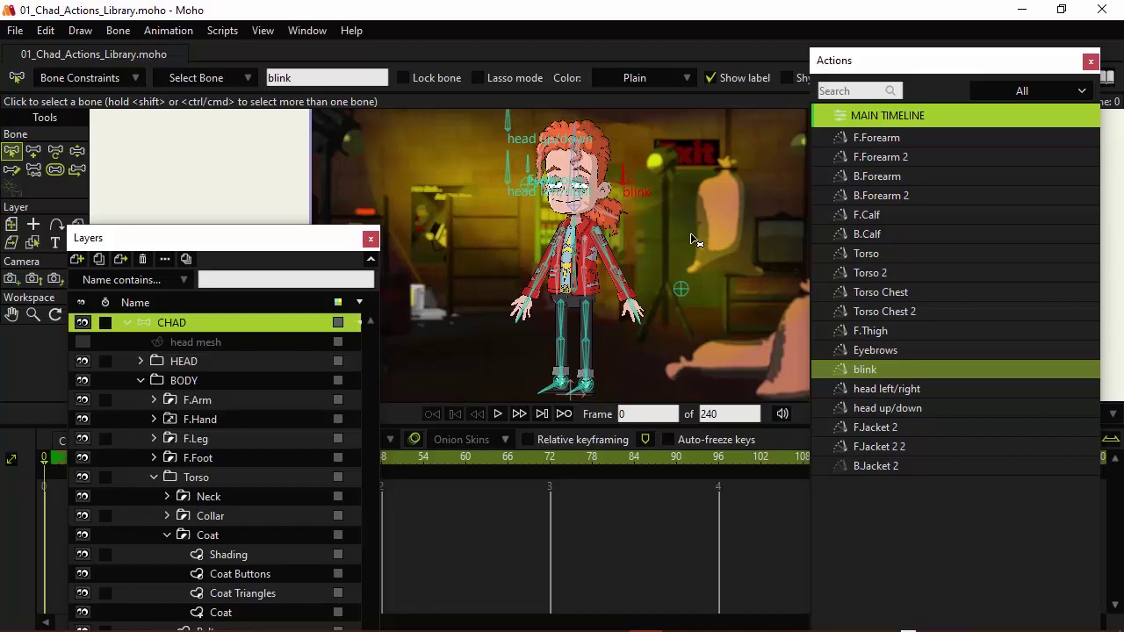
- Move the Layers window to the bottom centre and rotate the blink bone at frame 10 to close Chad's eyes
scroll(649, 204, up, 3)
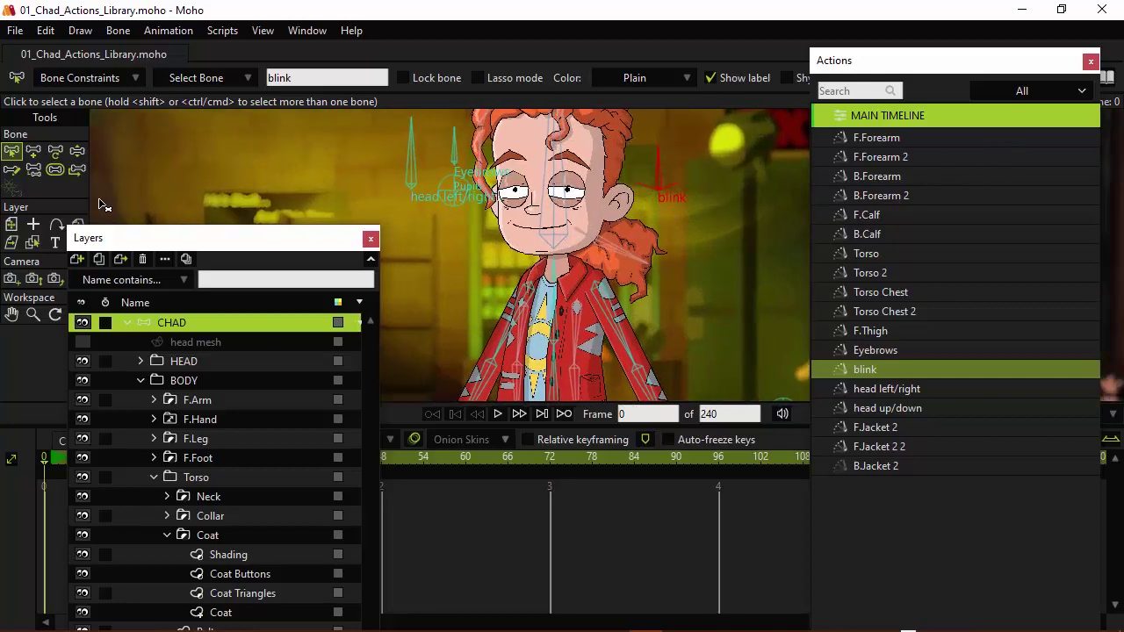
drag(167, 243, 479, 520)
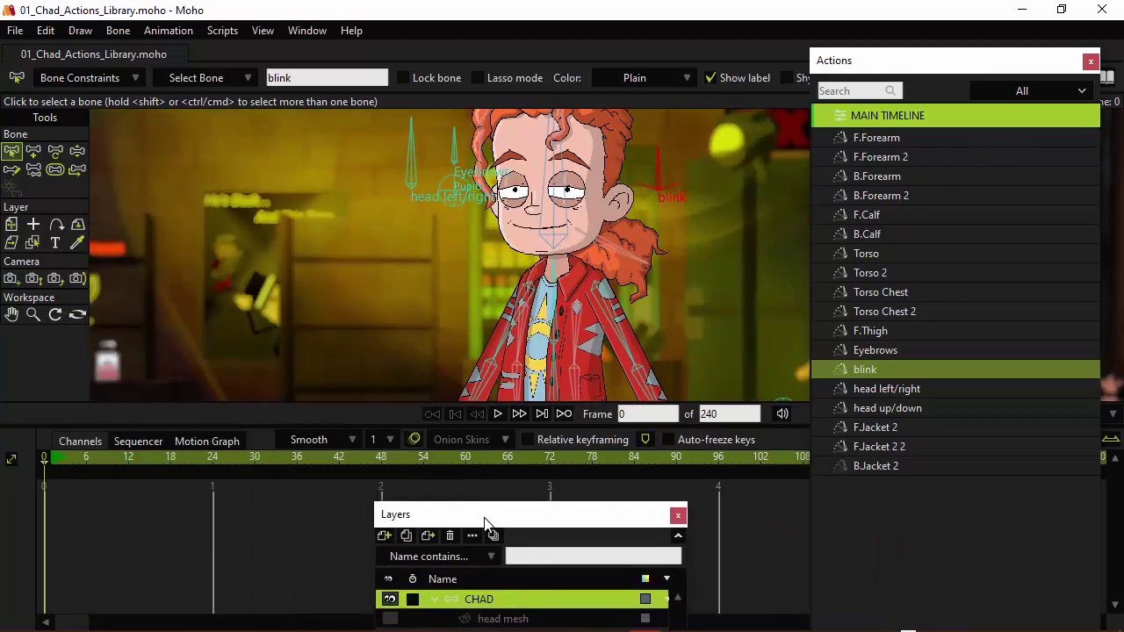
click(115, 459)
click(37, 158)
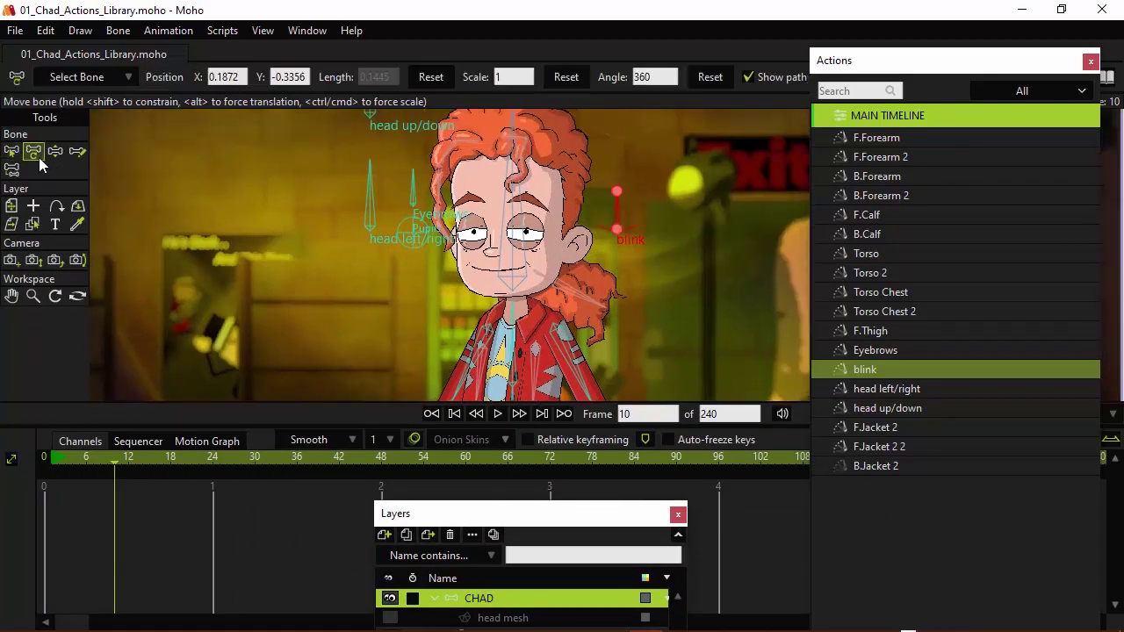
mouse_move(620, 217)
mouse_down()
mouse_move(598, 233)
mouse_move(634, 224)
mouse_up()
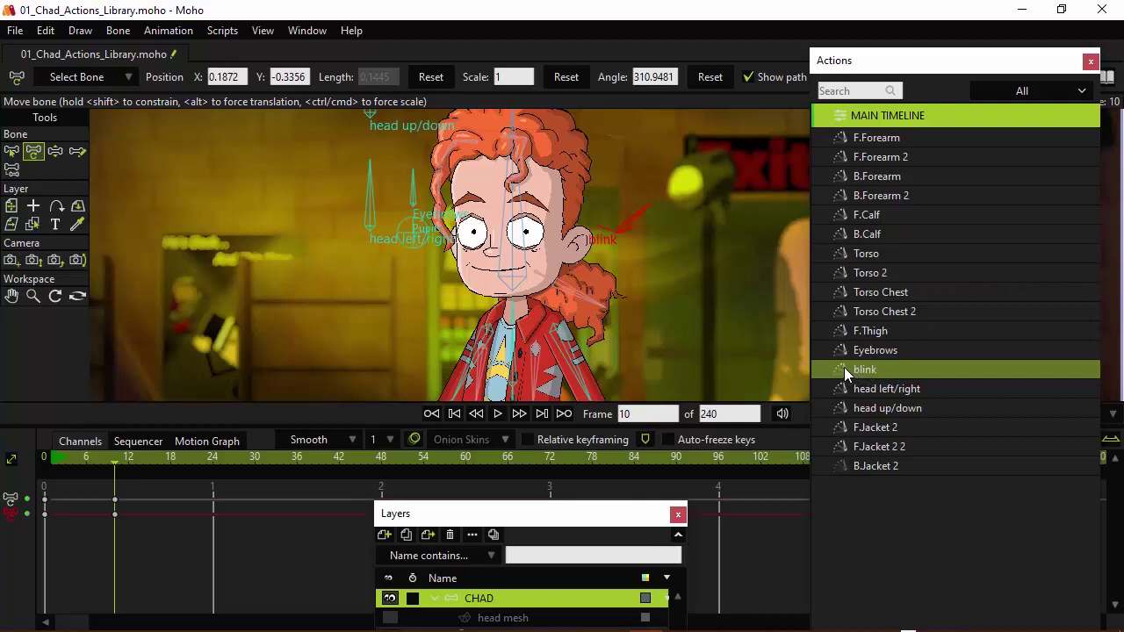
- Preview the blink action, then delete the keyframes near frame 3 on the main timeline
double_click(844, 369)
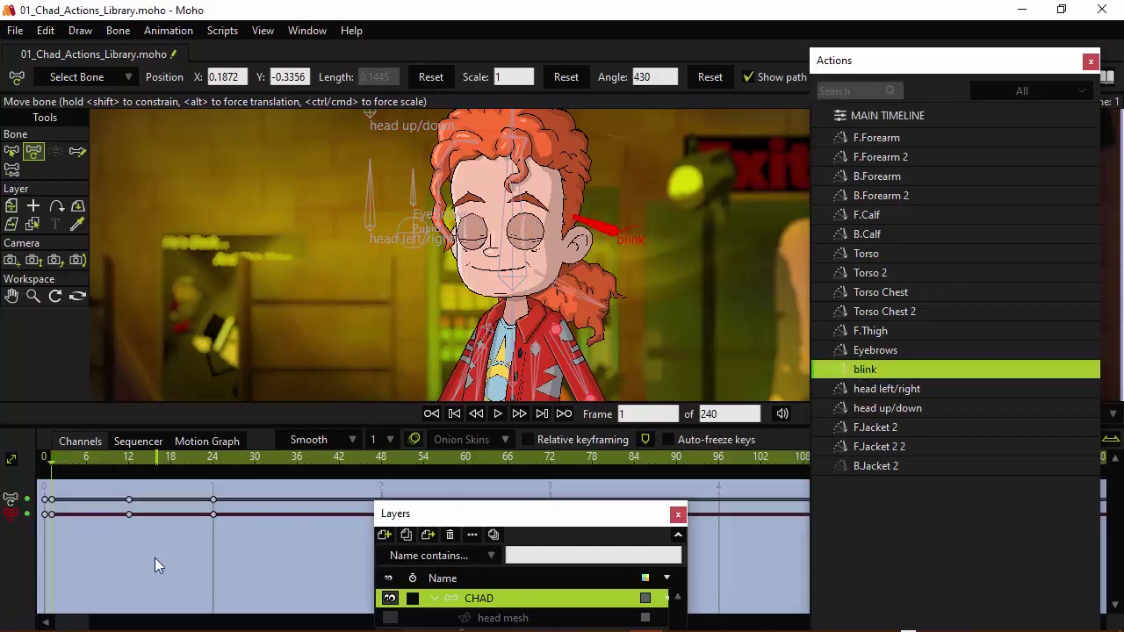
drag(49, 463, 151, 449)
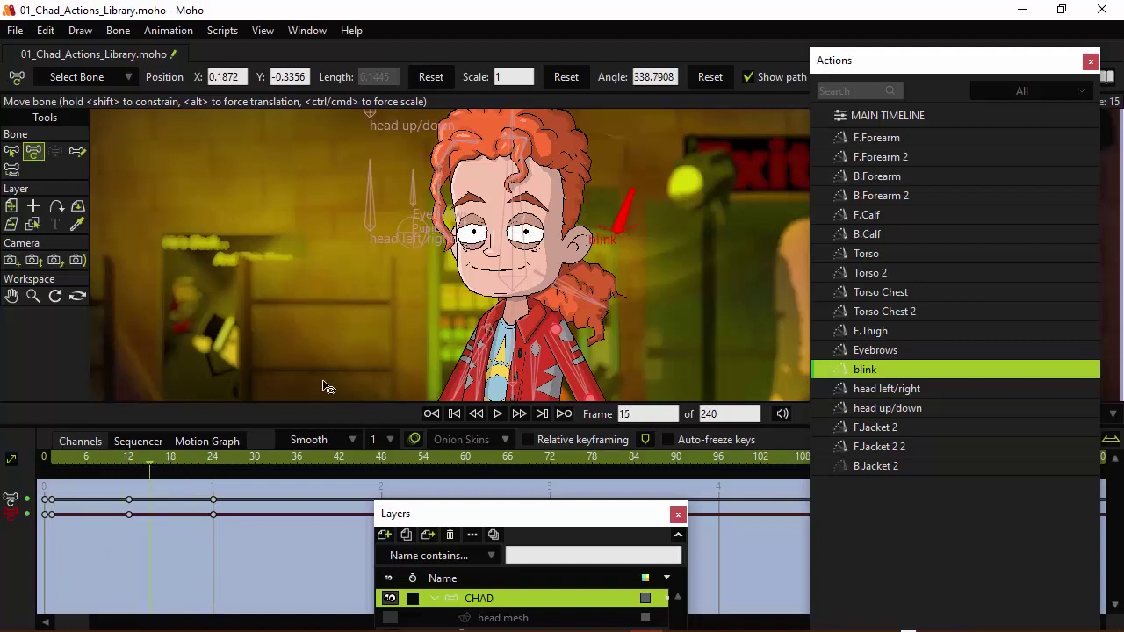
click(872, 115)
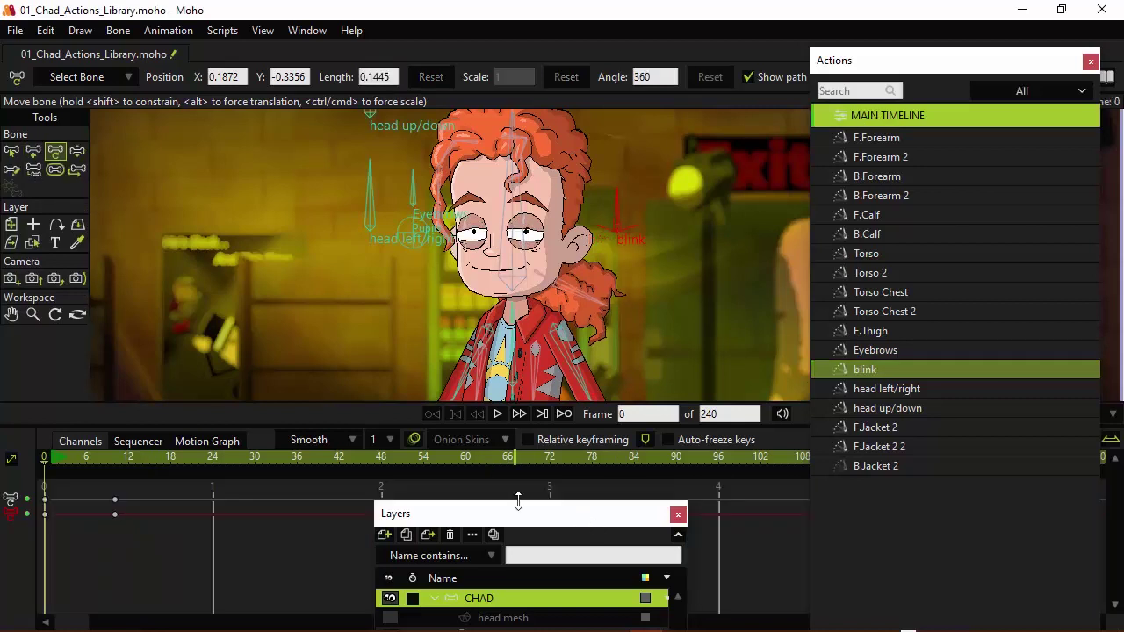
drag(209, 545, 111, 495)
key(Delete)
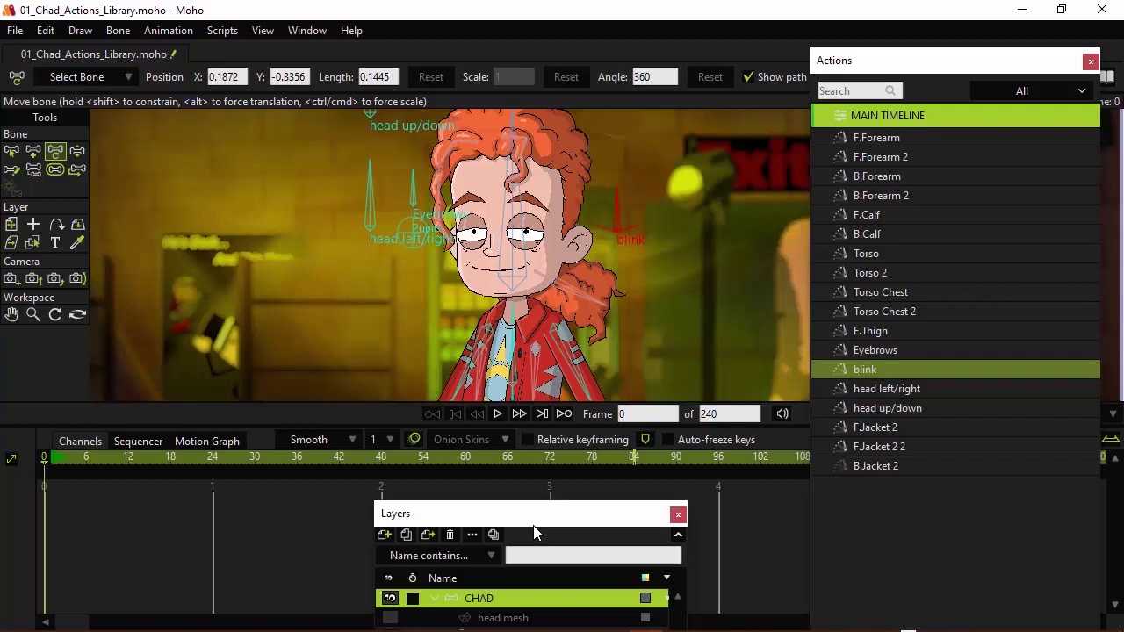
- Deselect the blink bone, zoom out to show all of Chad, and shift the Actions panel up-left
click(12, 151)
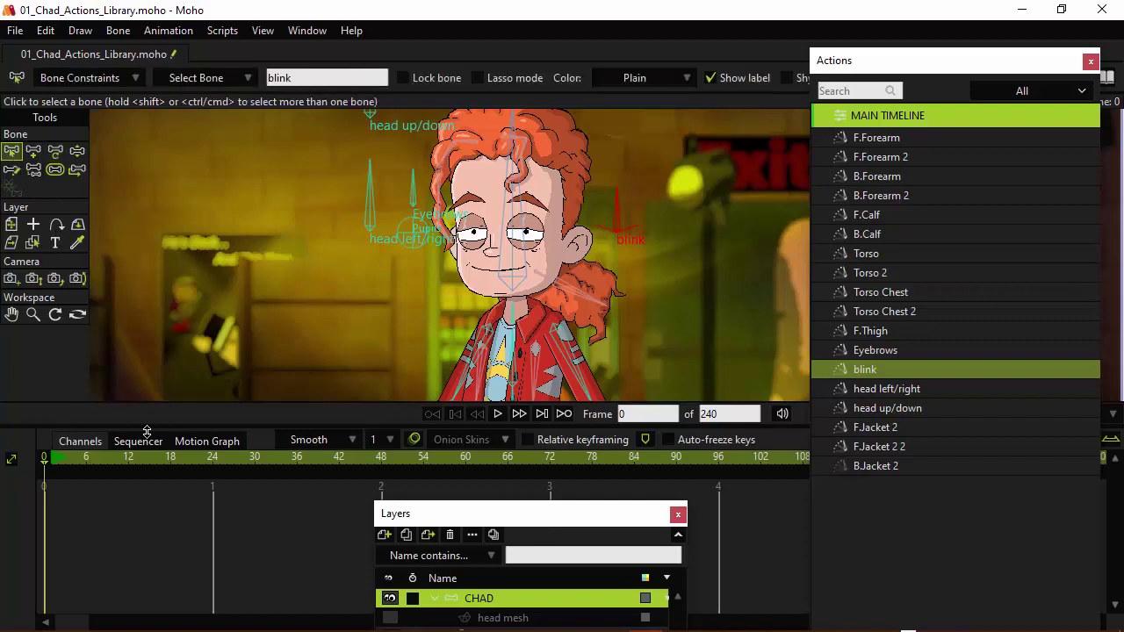
click(948, 514)
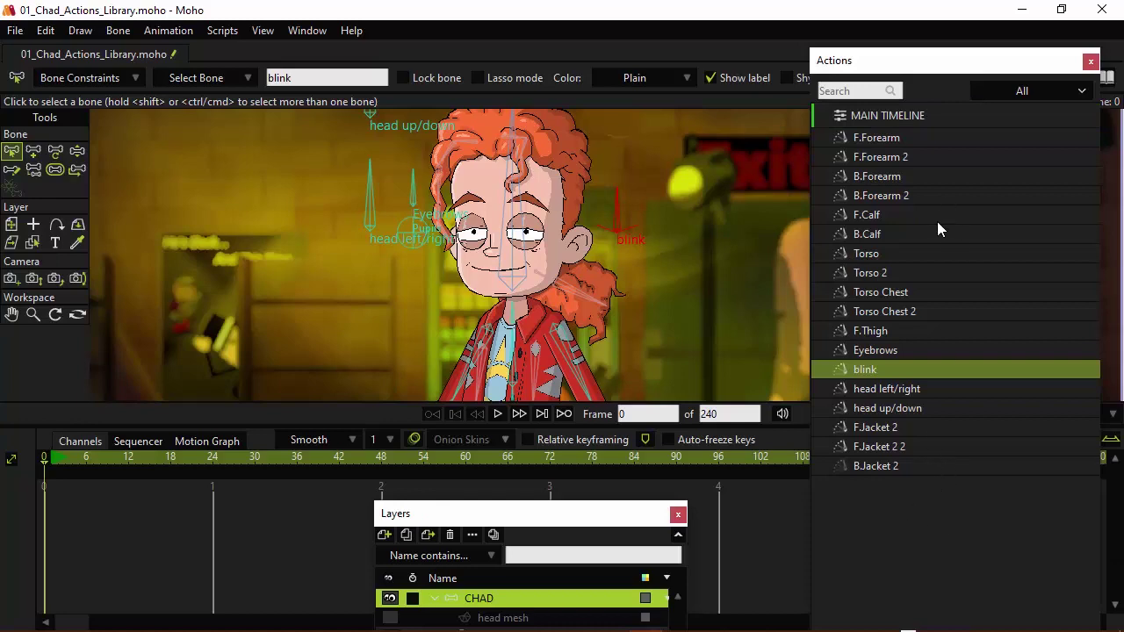
scroll(707, 250, down, 1)
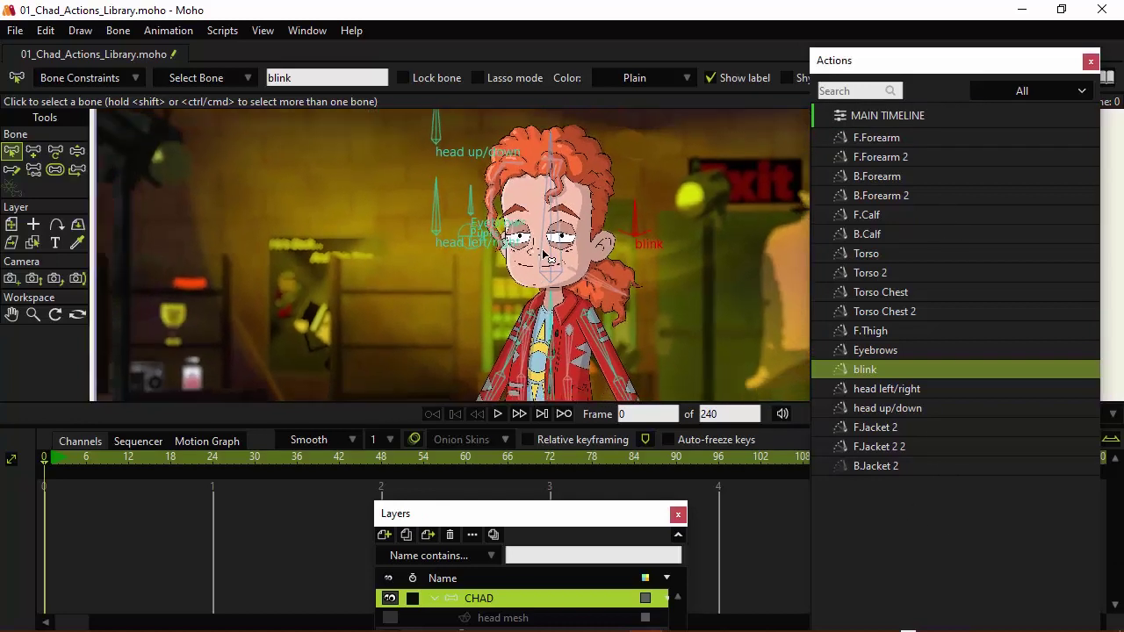
scroll(544, 255, down, 1)
click(304, 228)
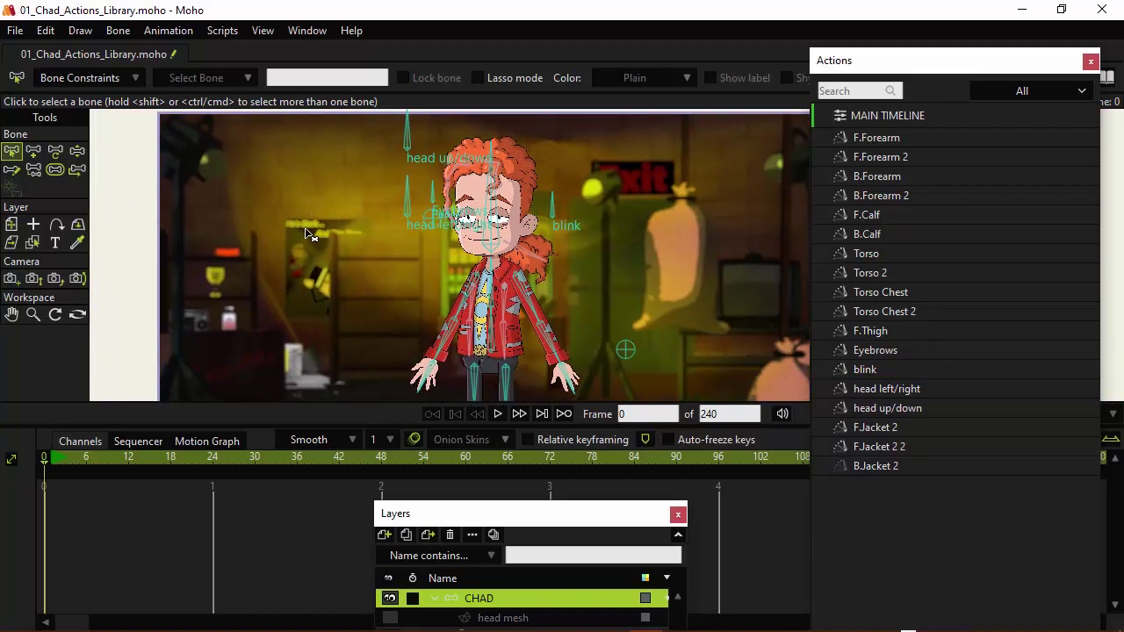
scroll(325, 241, up, 1)
scroll(301, 257, down, 1)
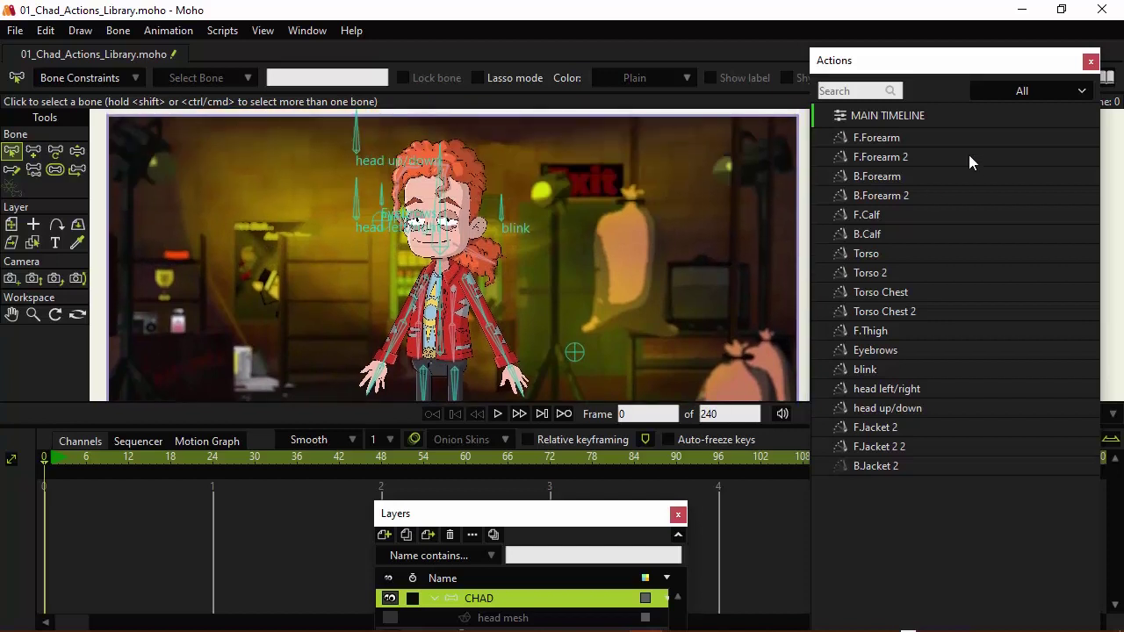
drag(935, 63, 881, 18)
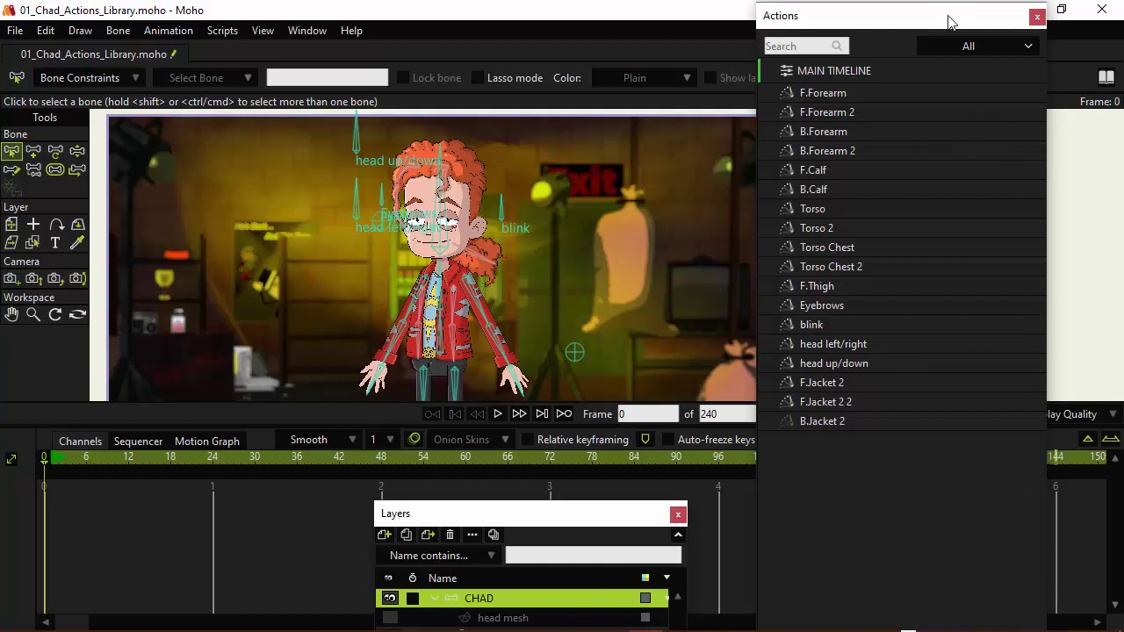
- Create a new action for the rig and name it 'Test Pose'
drag(952, 13, 829, 122)
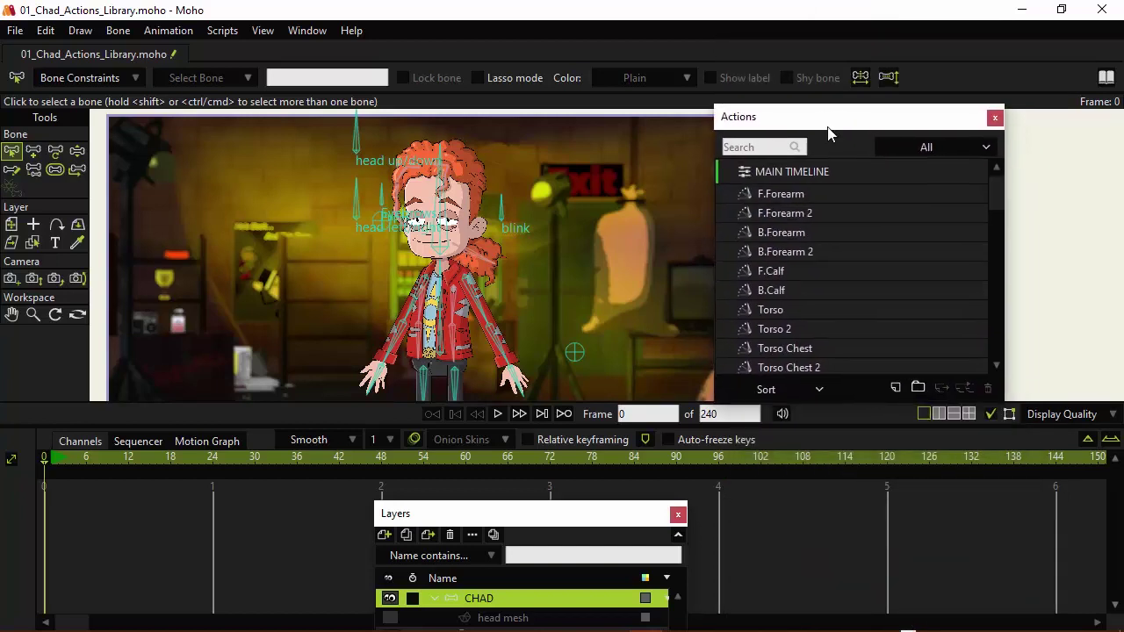
click(896, 389)
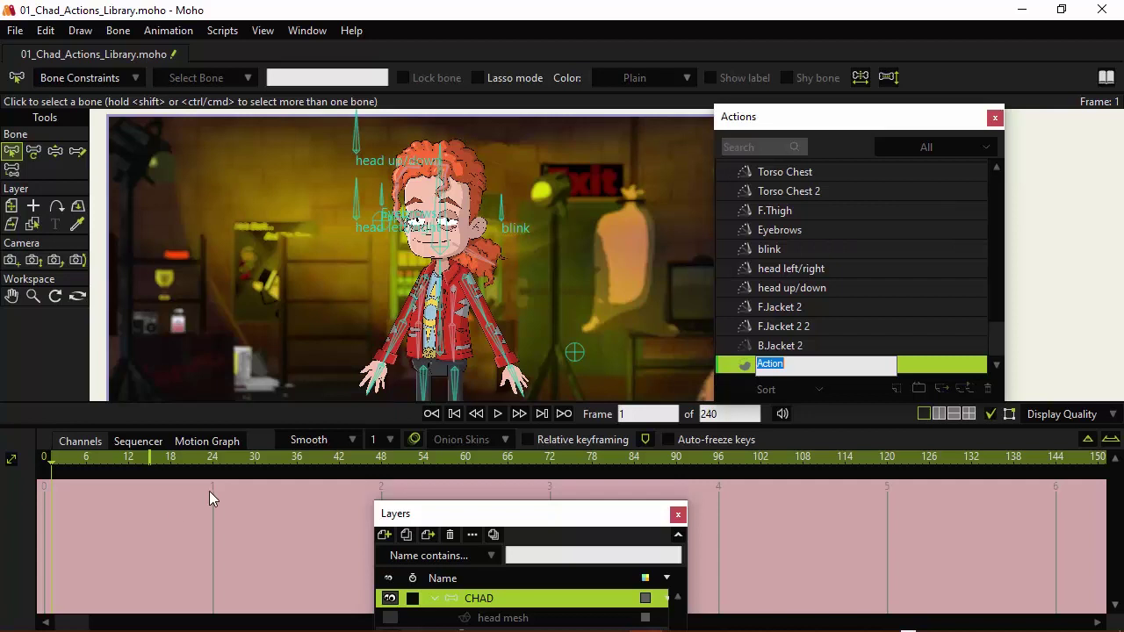
click(815, 364)
double_click(816, 364)
text(Test Pose)
key(Return)
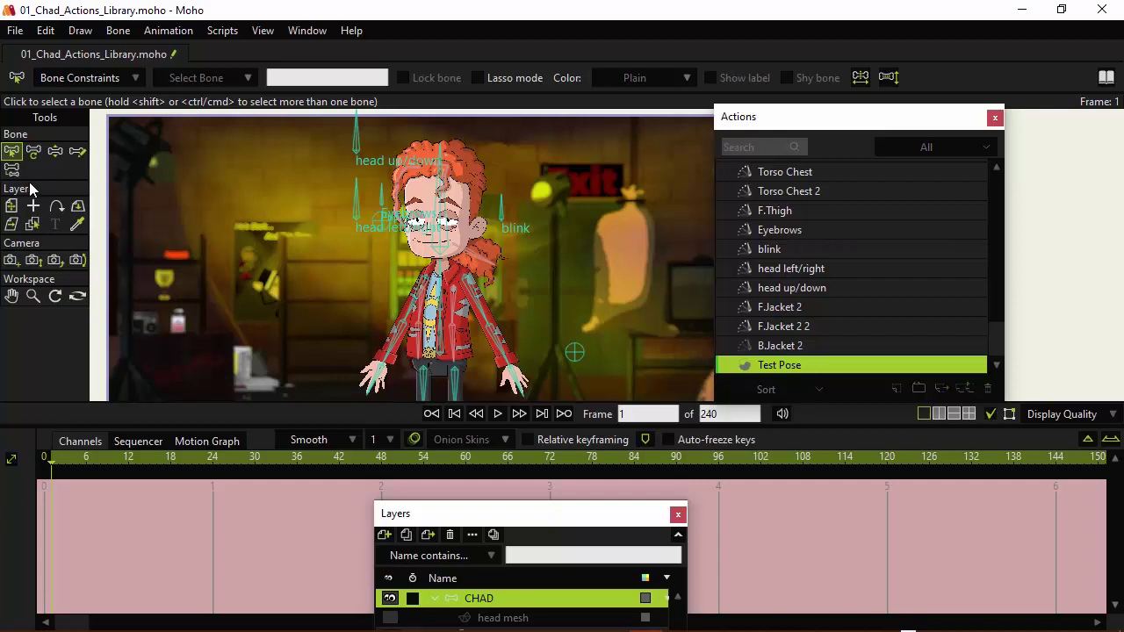
- Raise Chad's screen-left arm and bend the forearm into a wave, then return to the main timeline
click(39, 151)
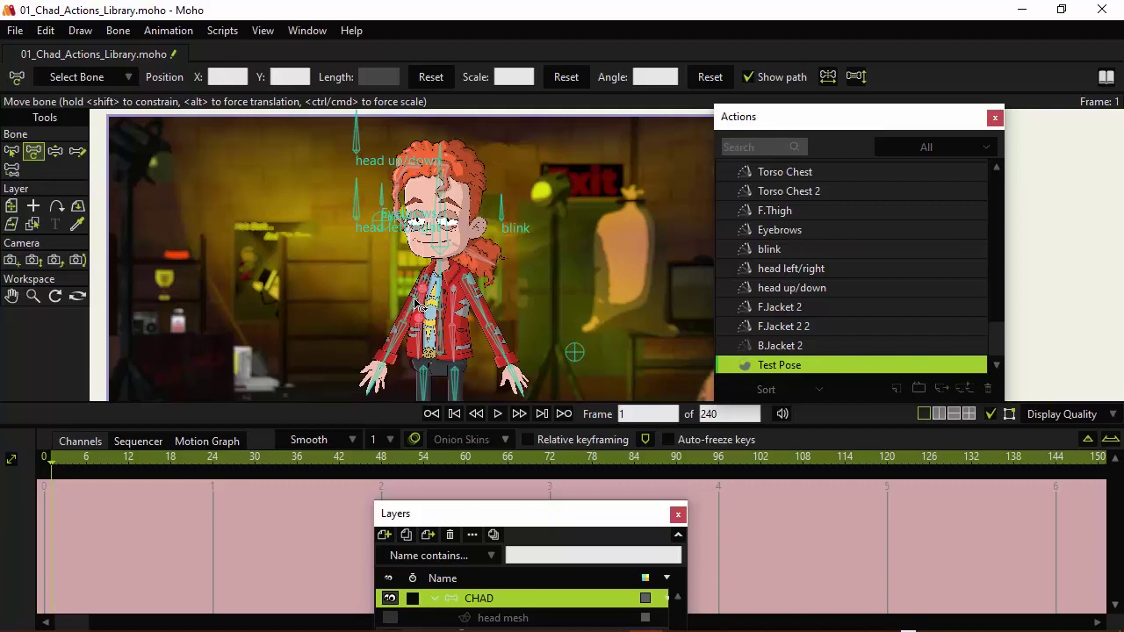
drag(413, 306, 360, 273)
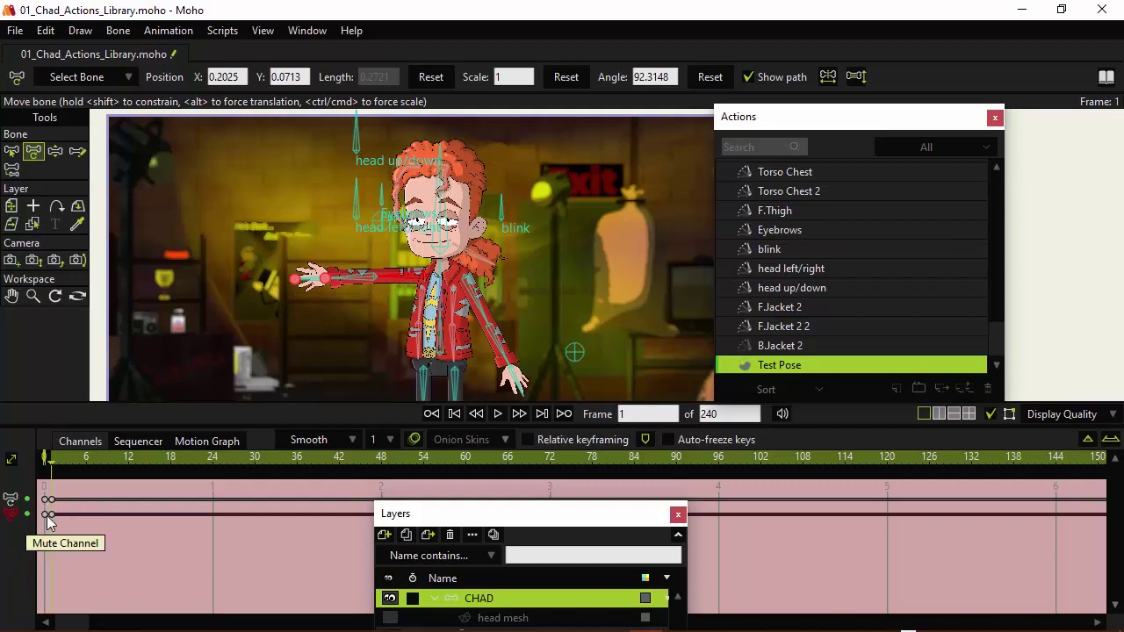
drag(327, 277, 367, 247)
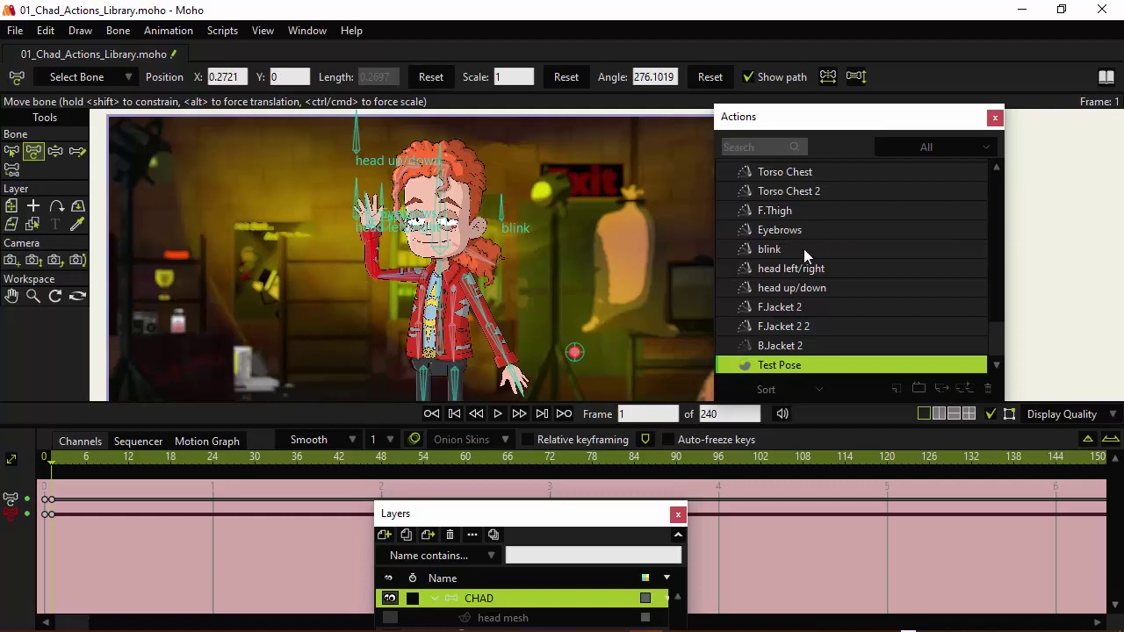
scroll(961, 261, up, 3)
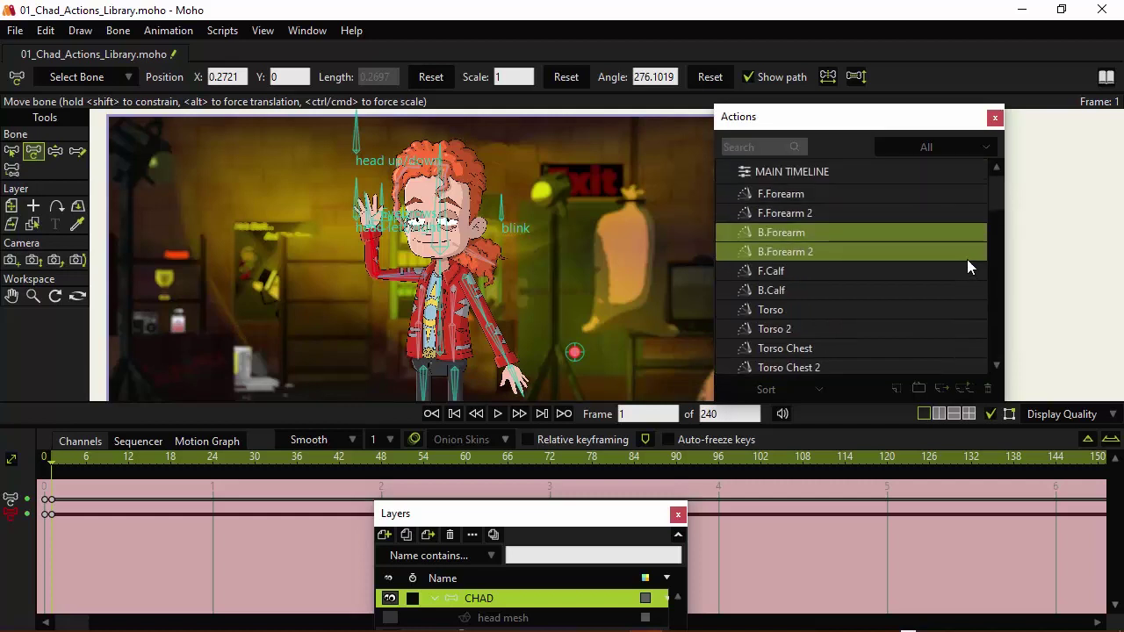
double_click(767, 169)
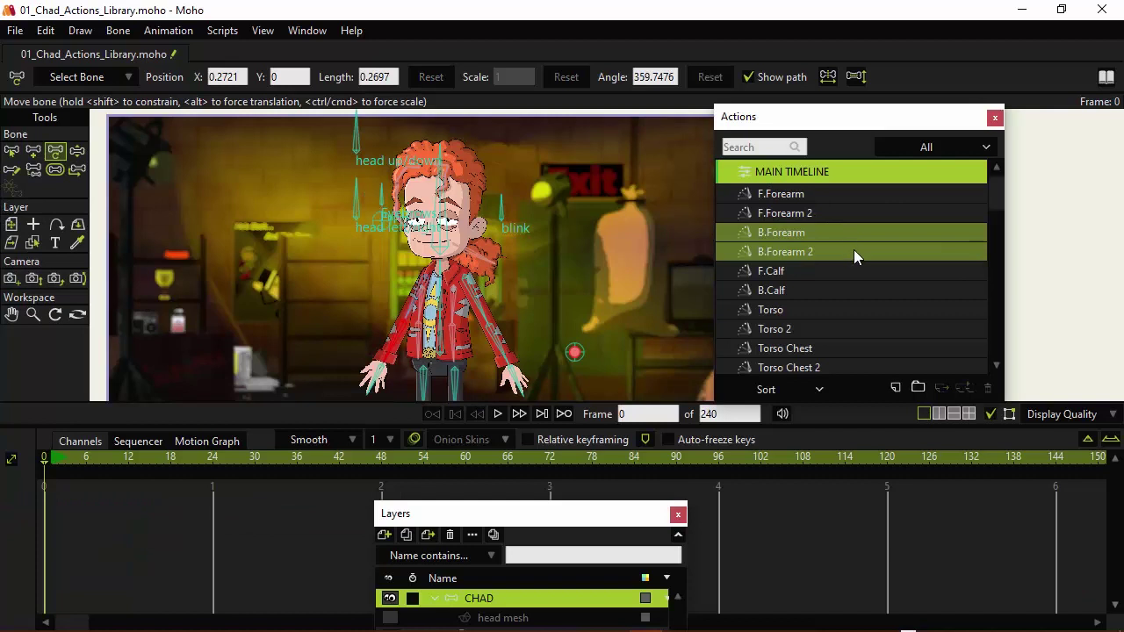
scroll(867, 272, down, 5)
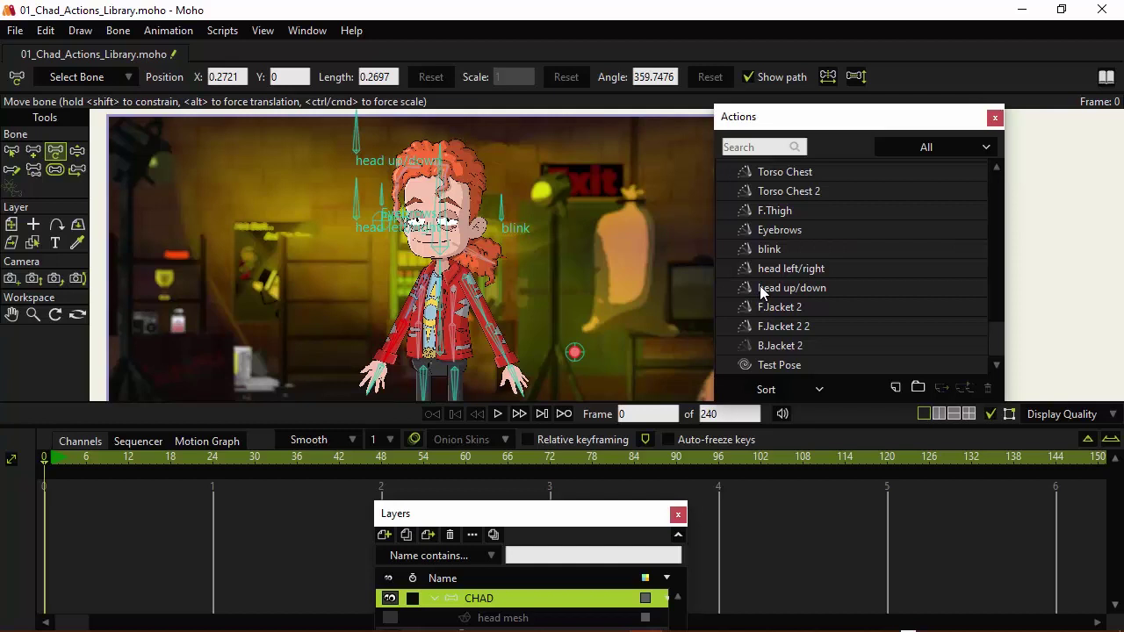
double_click(766, 365)
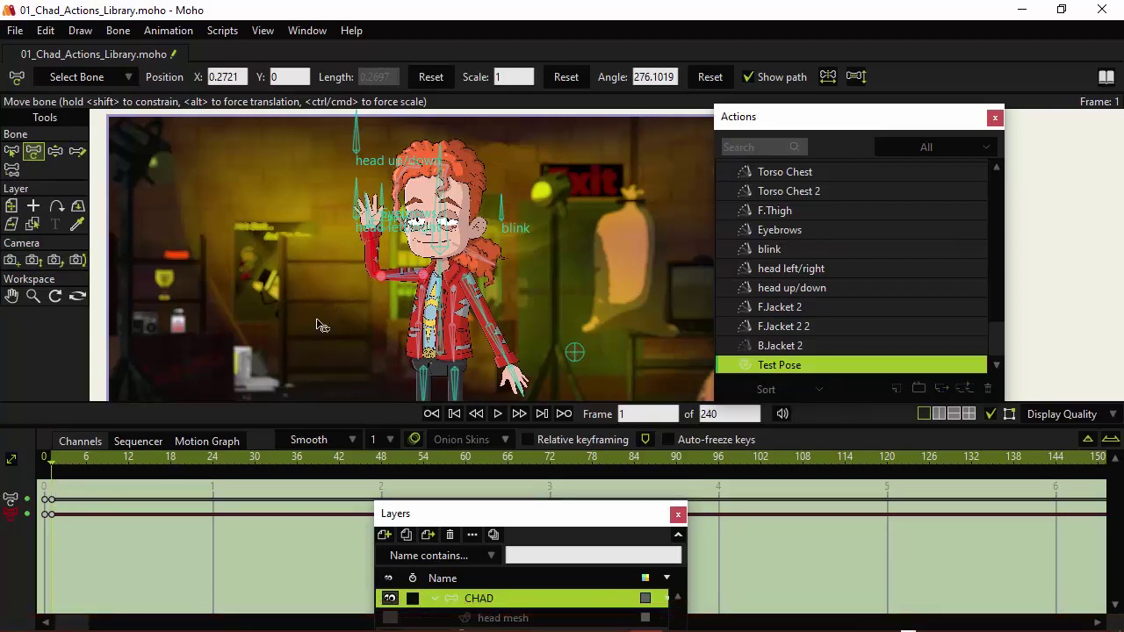
scroll(869, 281, up, 6)
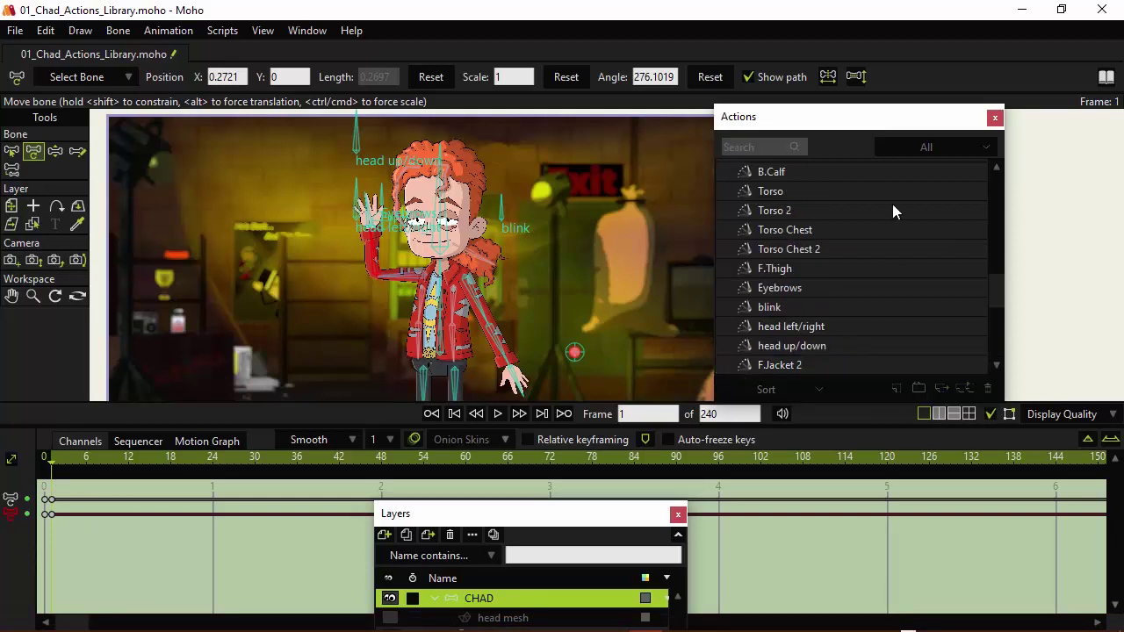
drag(858, 233, 890, 252)
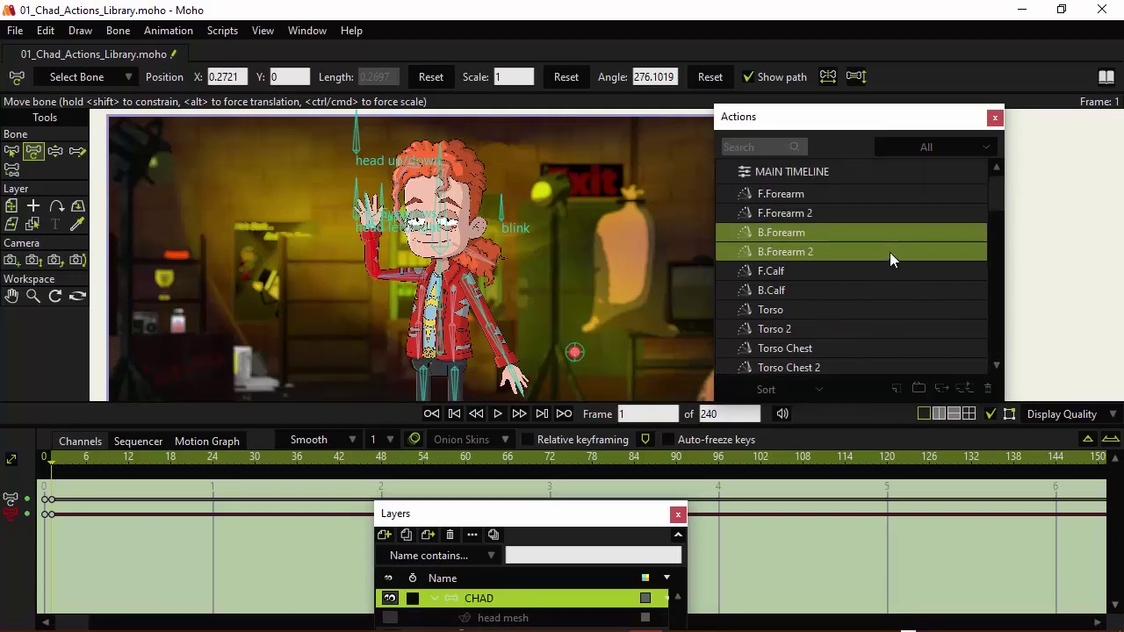
- Return to the main timeline, deselect the B.Forearm bones, and dock the Layers panel in the main window
click(806, 172)
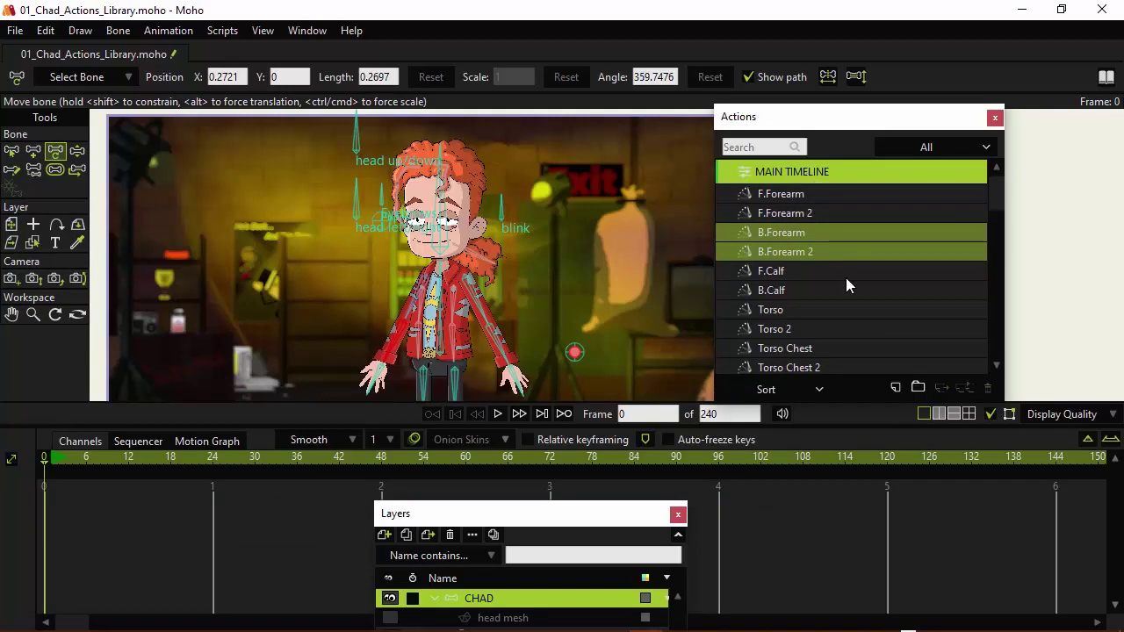
scroll(845, 279, down, 3)
scroll(844, 282, down, 1)
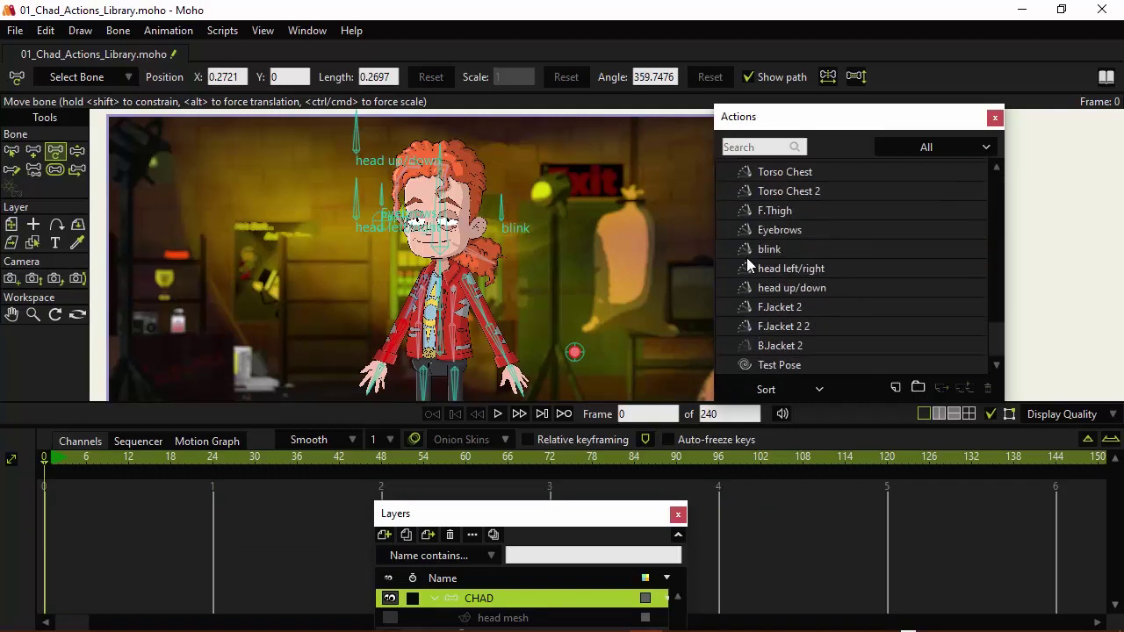
scroll(773, 246, up, 3)
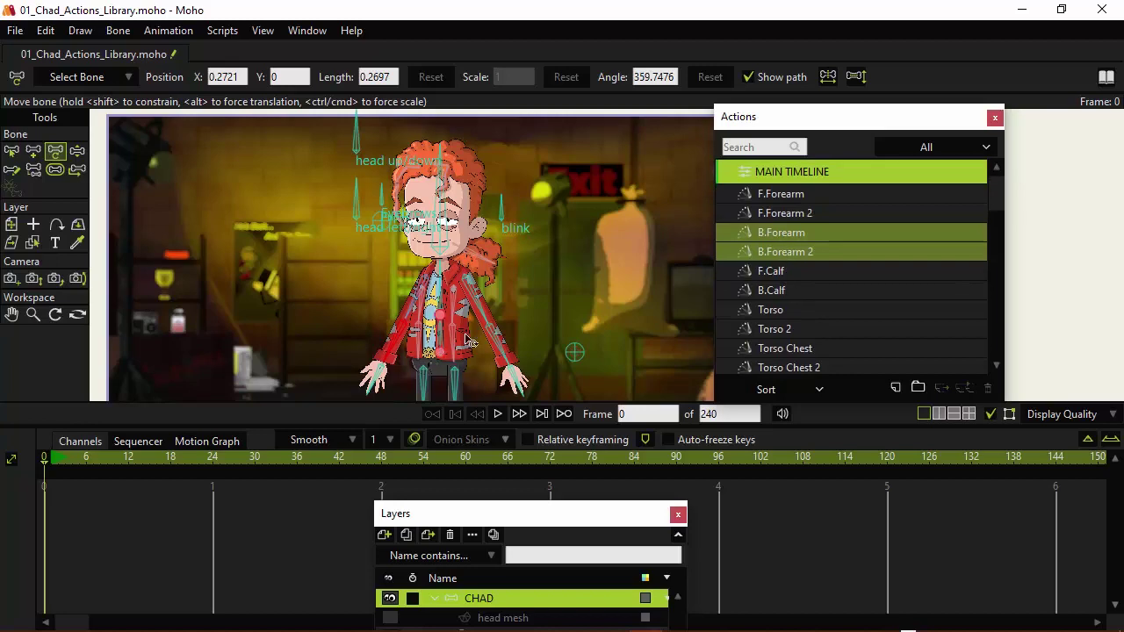
scroll(413, 215, down, 3)
scroll(412, 216, down, 2)
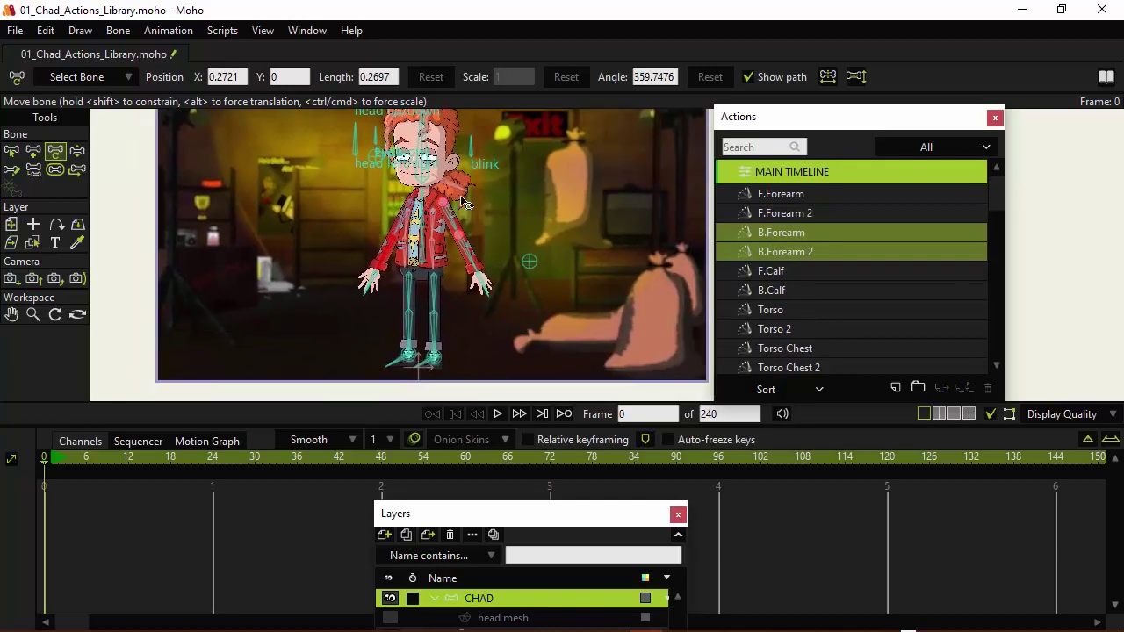
scroll(450, 209, up, 2)
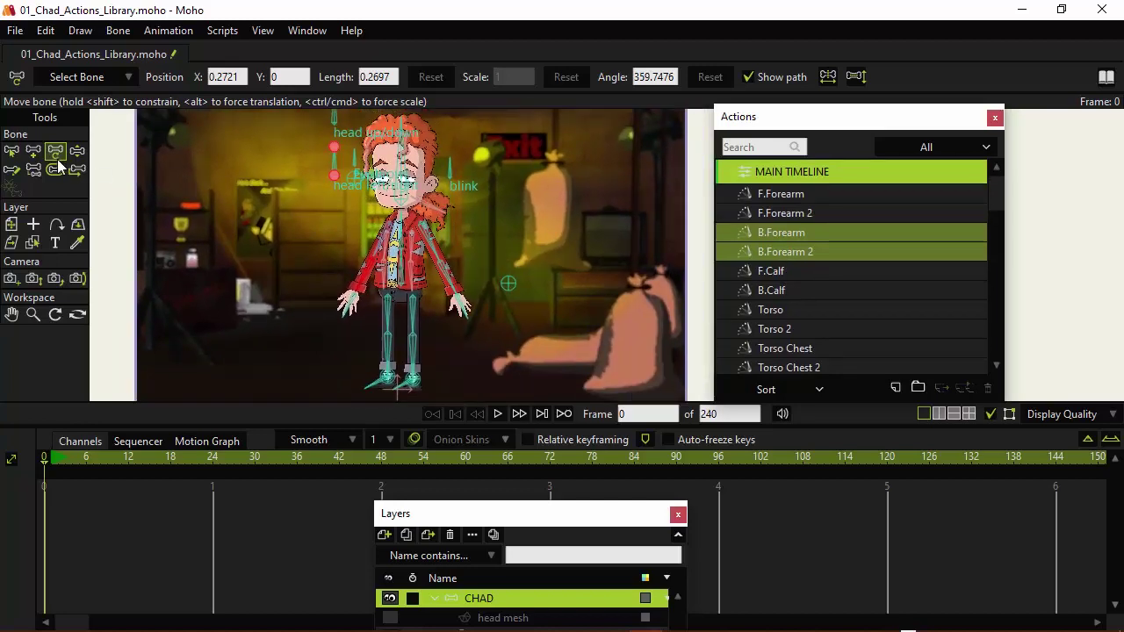
click(11, 151)
click(260, 230)
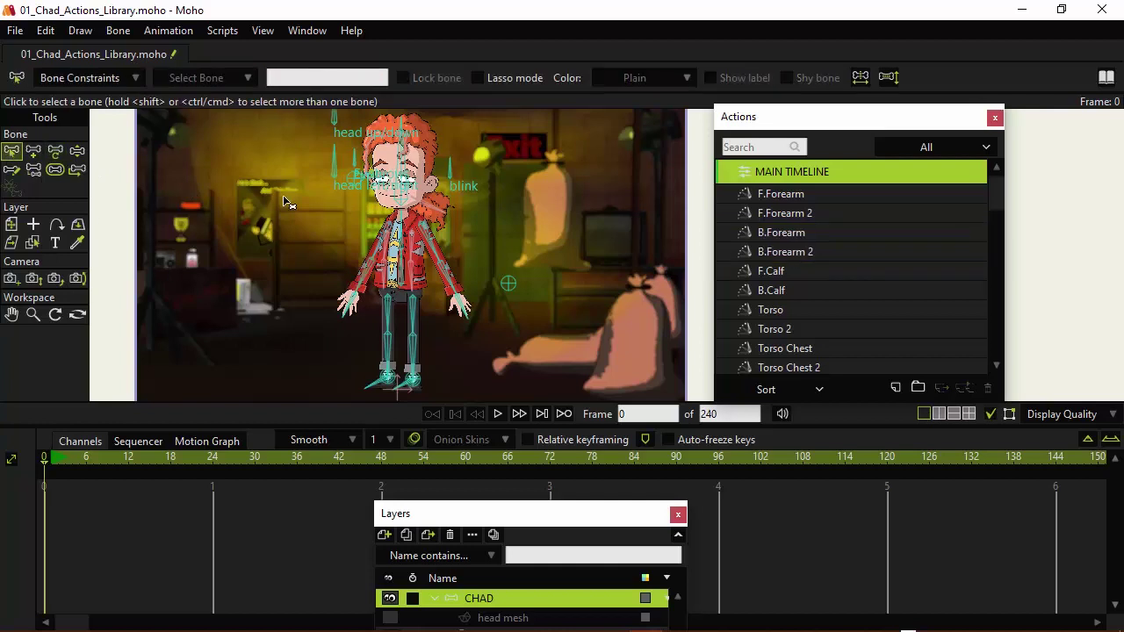
scroll(272, 219, up, 2)
scroll(282, 211, down, 2)
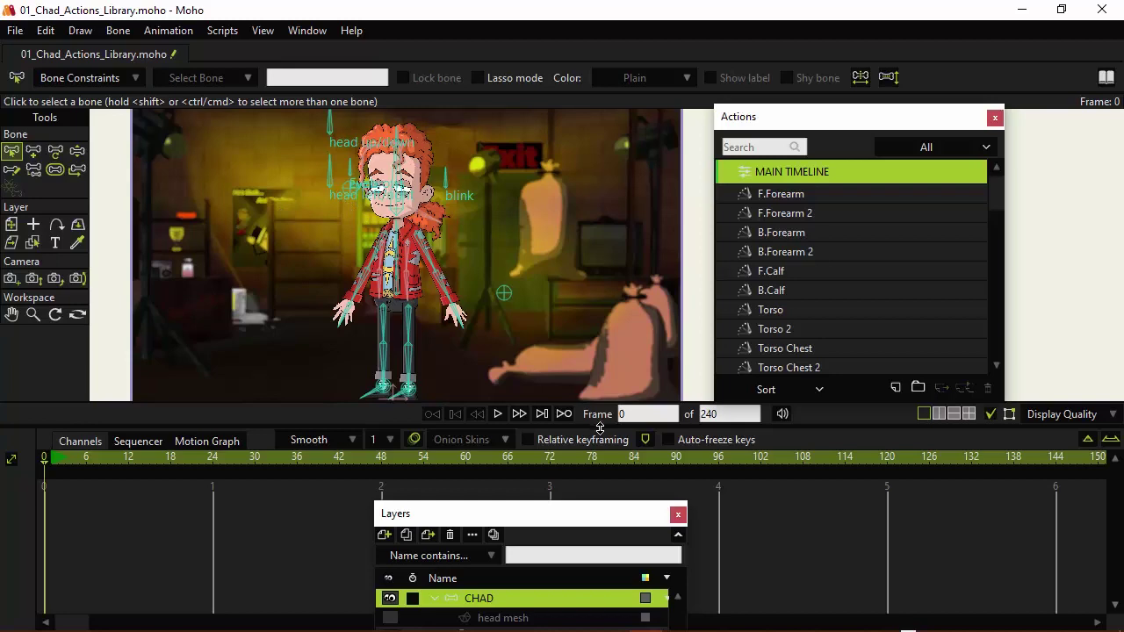
drag(553, 514, 298, 507)
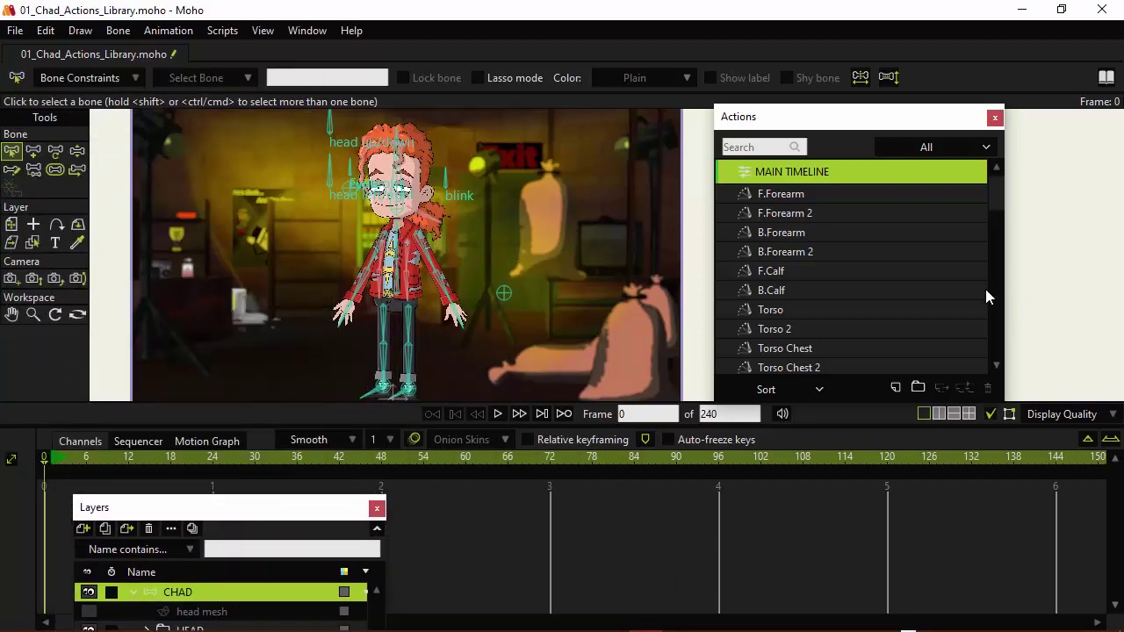
- Add a new action named 'Test Animation' and float the Layers list over the timeline's right side
click(895, 387)
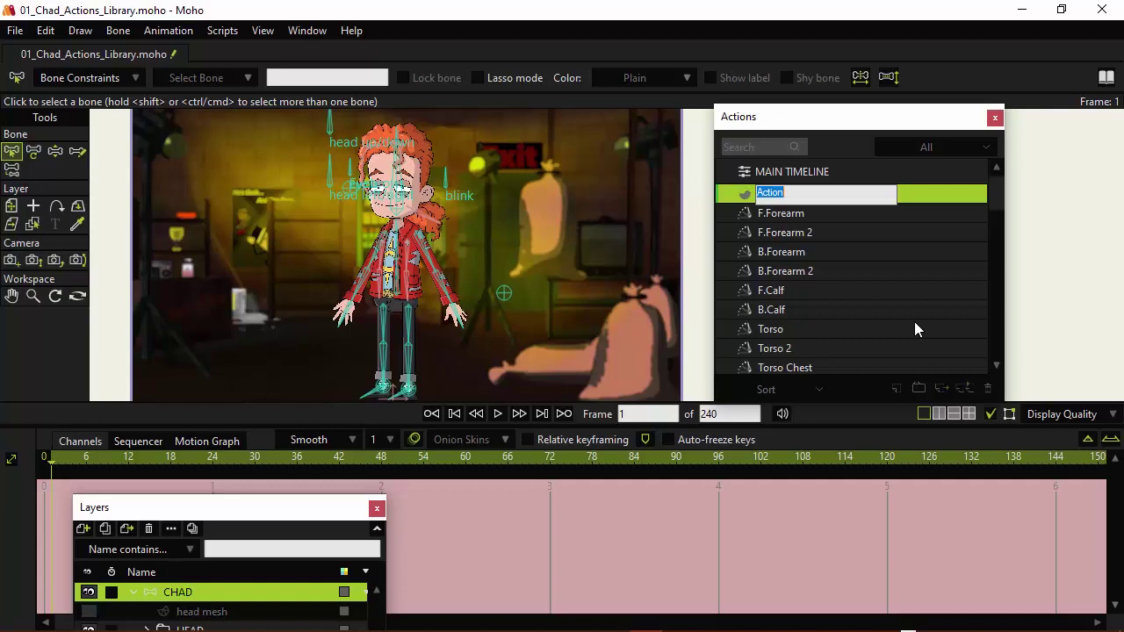
text(Test Animation)
key(Return)
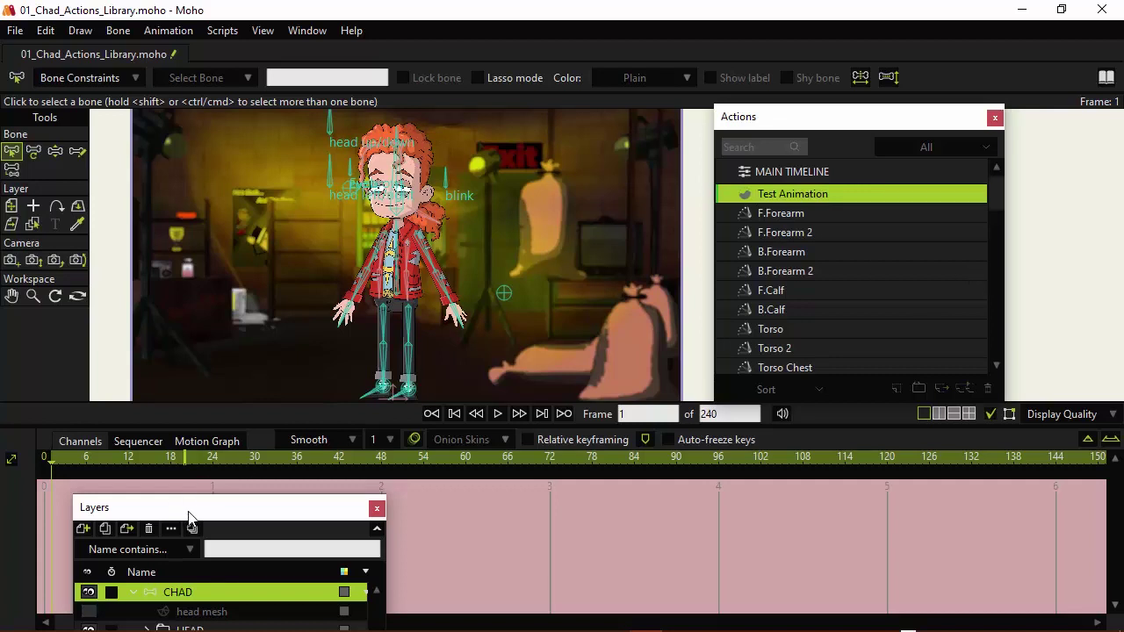
drag(188, 515, 883, 254)
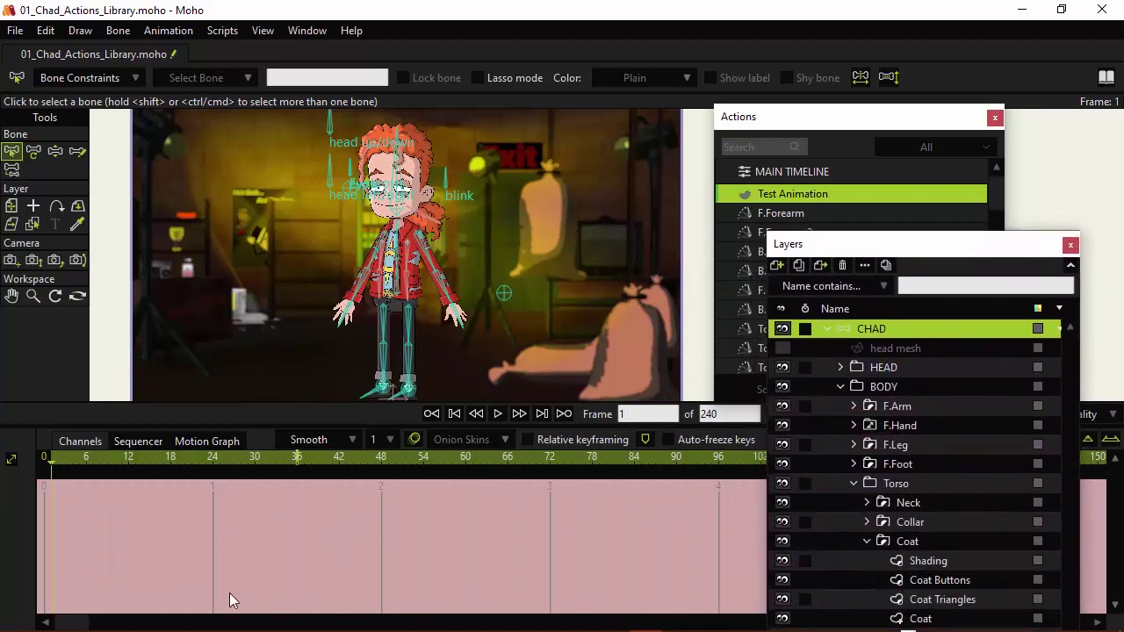
click(39, 157)
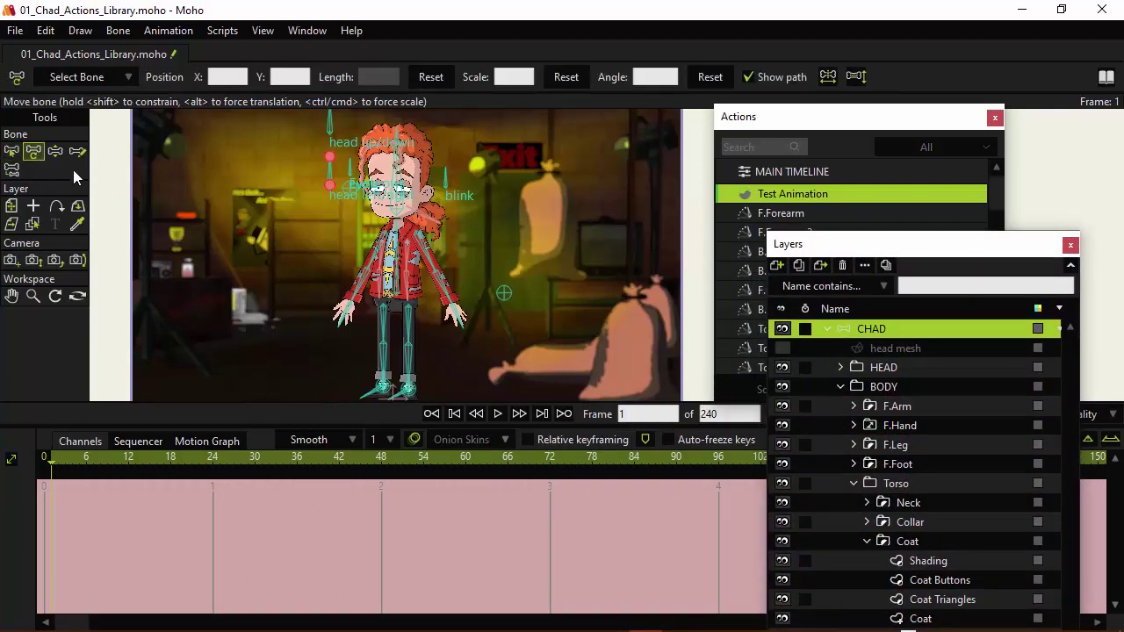
- Key Chad's arm raised outward into a wave at frame 12, preview it, and return to frame 1
click(375, 254)
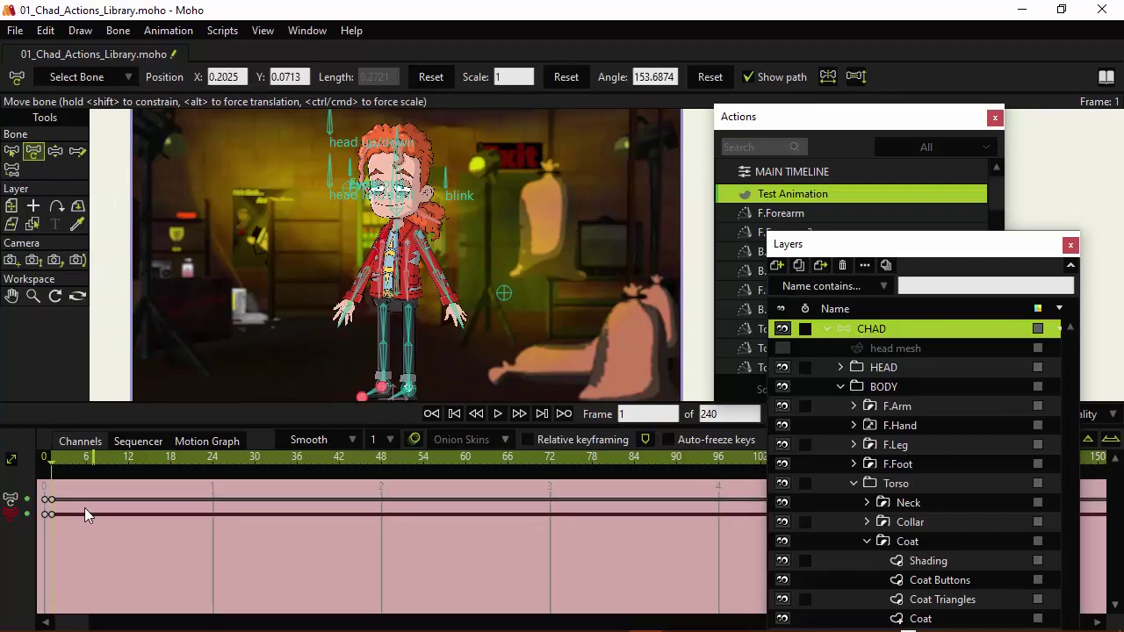
click(129, 457)
drag(377, 262, 338, 208)
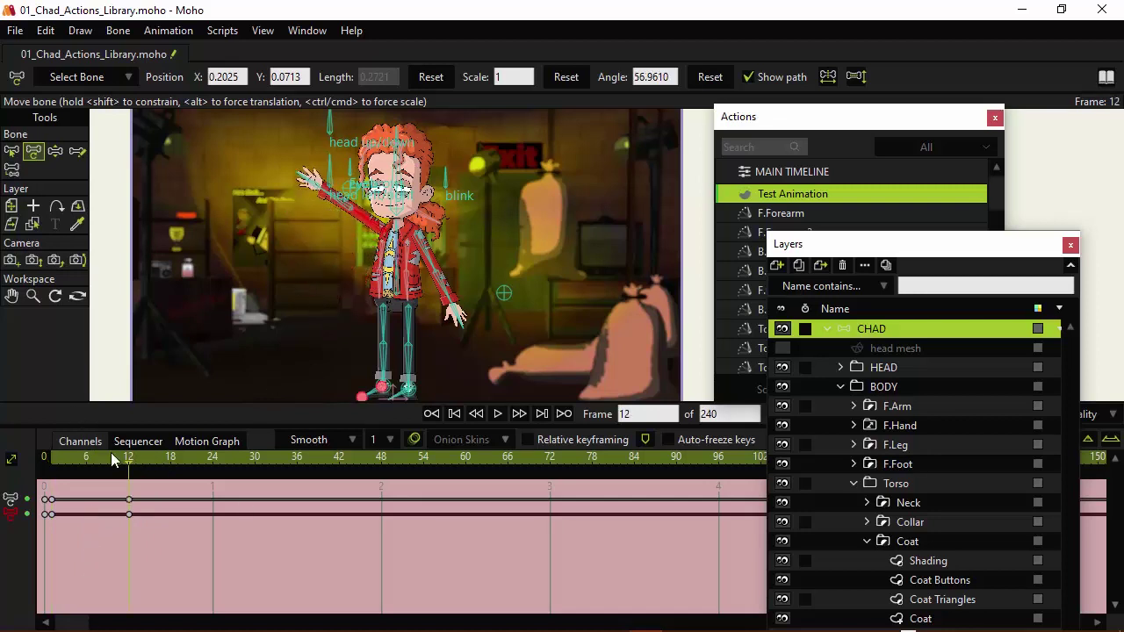
mouse_move(110, 452)
mouse_down()
mouse_move(79, 456)
mouse_move(115, 442)
mouse_up()
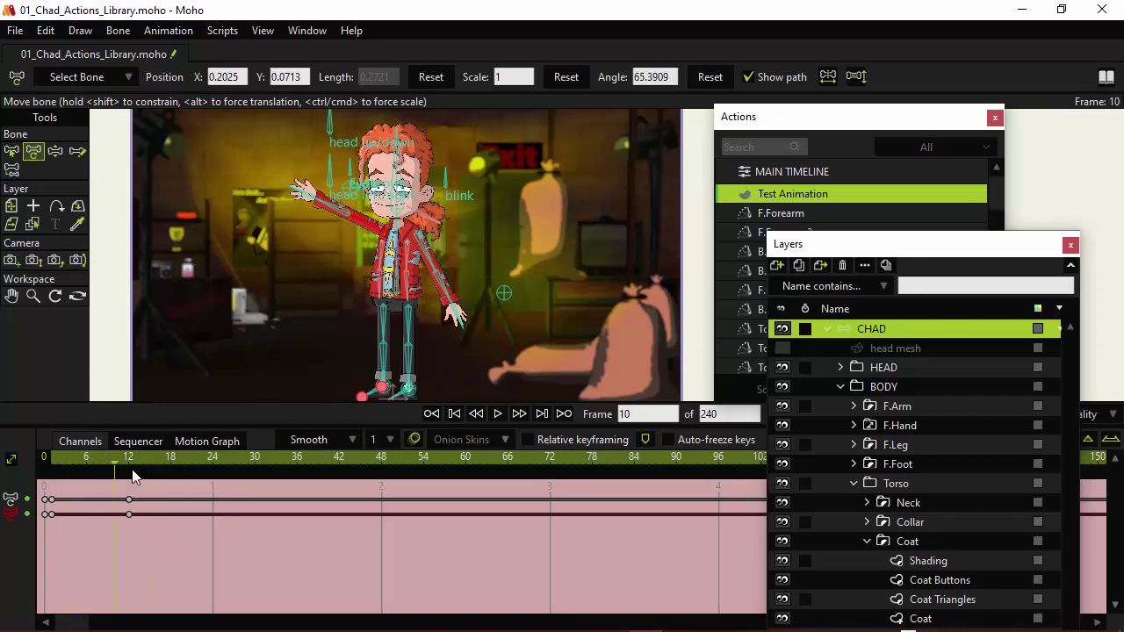
click(129, 458)
click(51, 458)
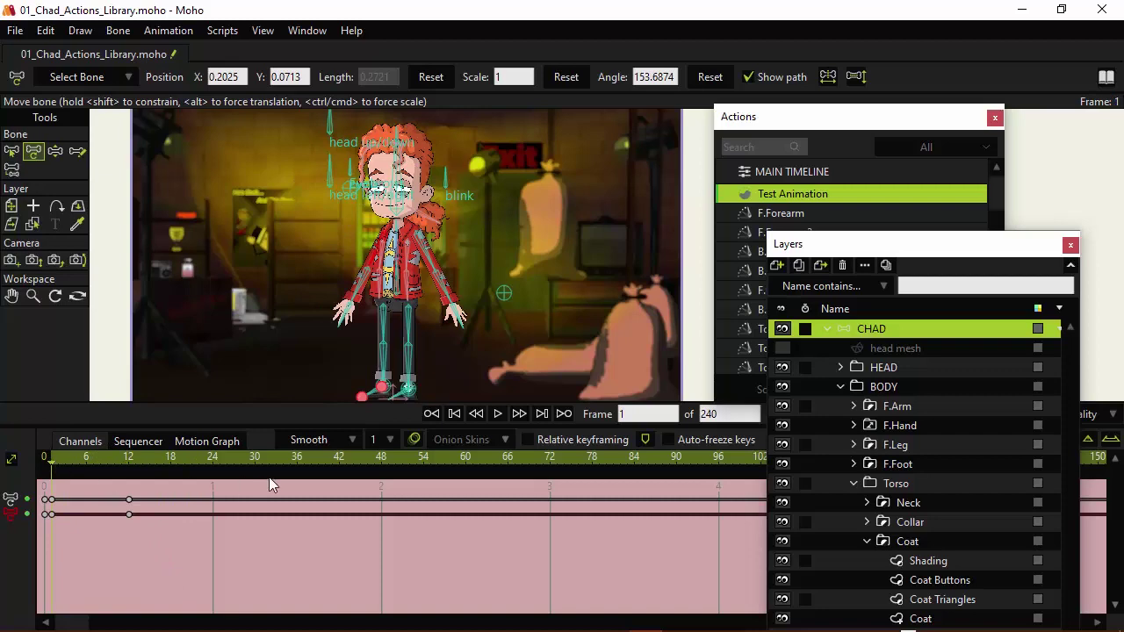
drag(893, 252, 445, 123)
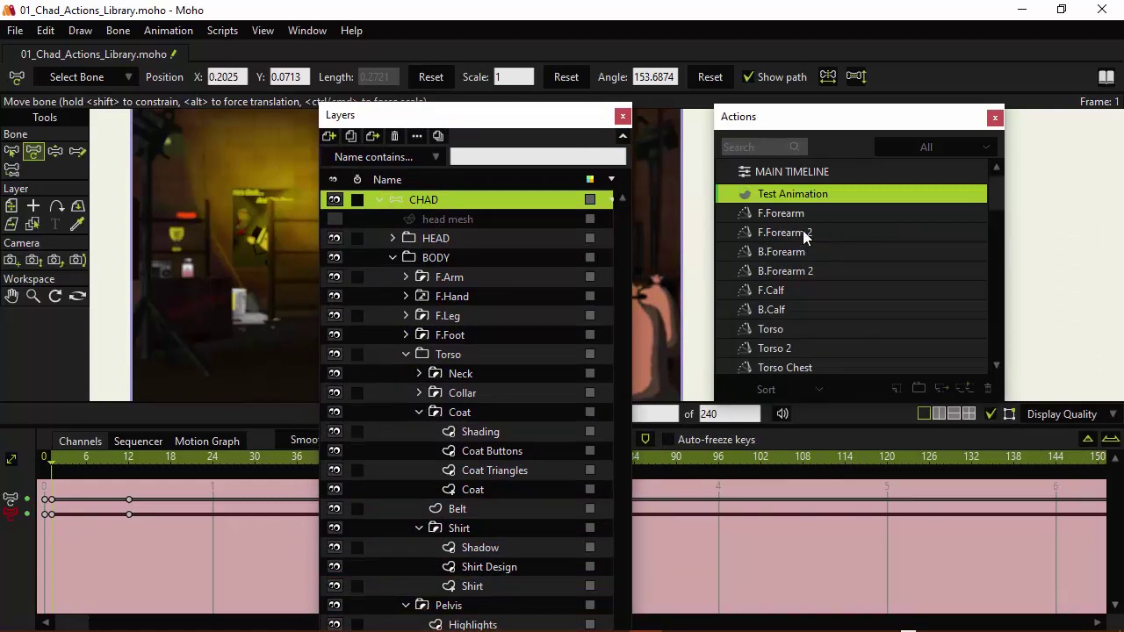
- Select Test Animation and F.Forearm 2 in the Actions list, then open Test Pose for editing
click(787, 176)
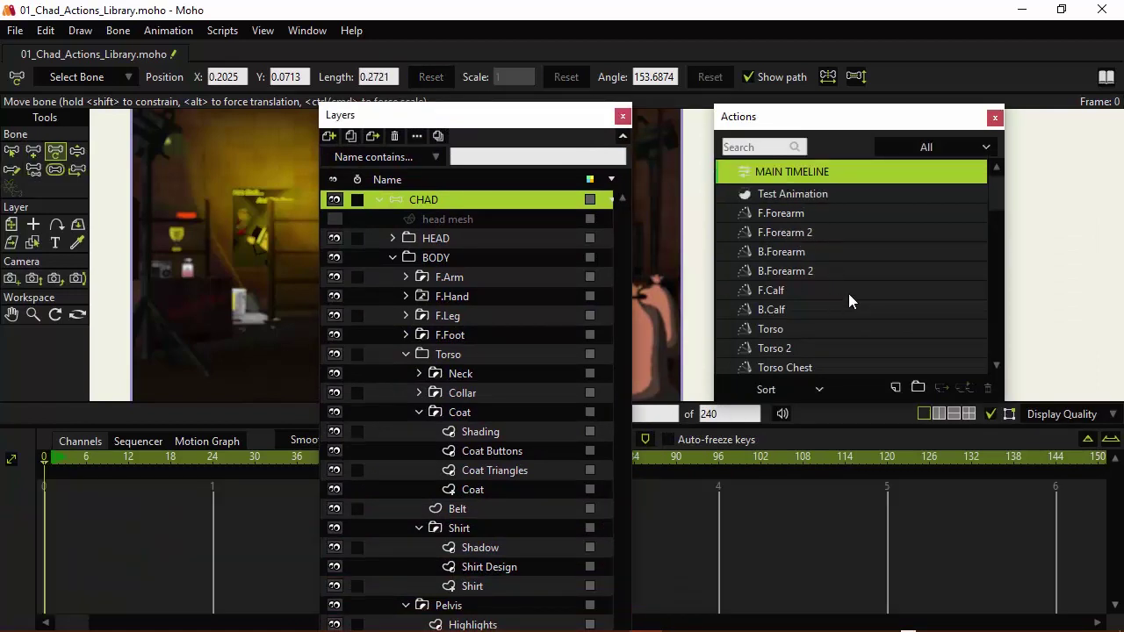
click(749, 199)
click(760, 236)
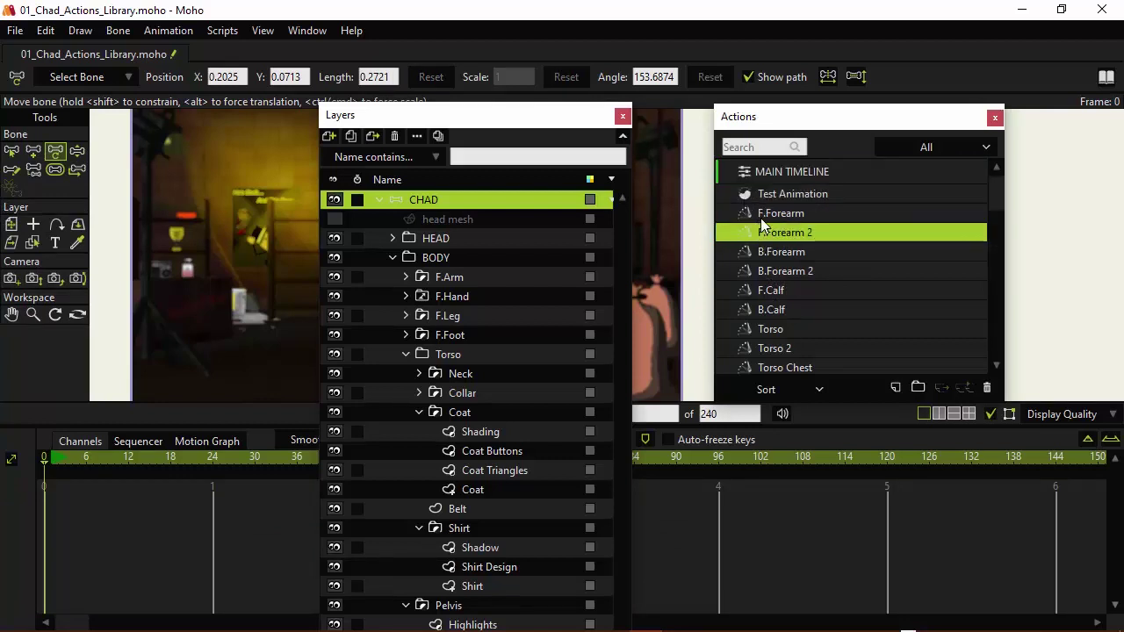
scroll(829, 255, down, 5)
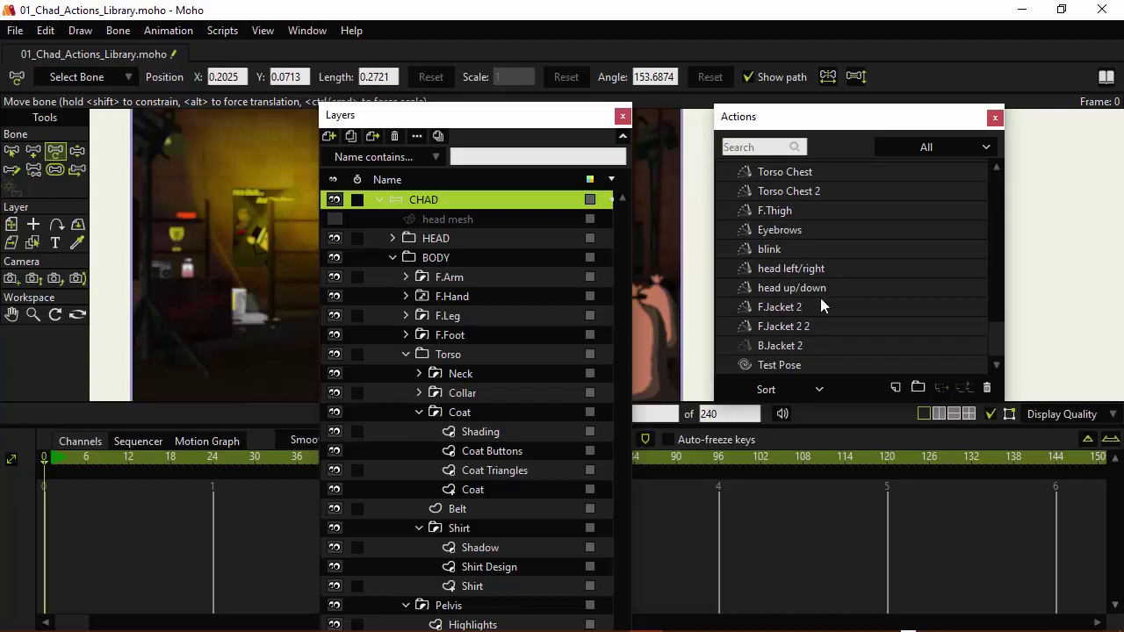
double_click(755, 366)
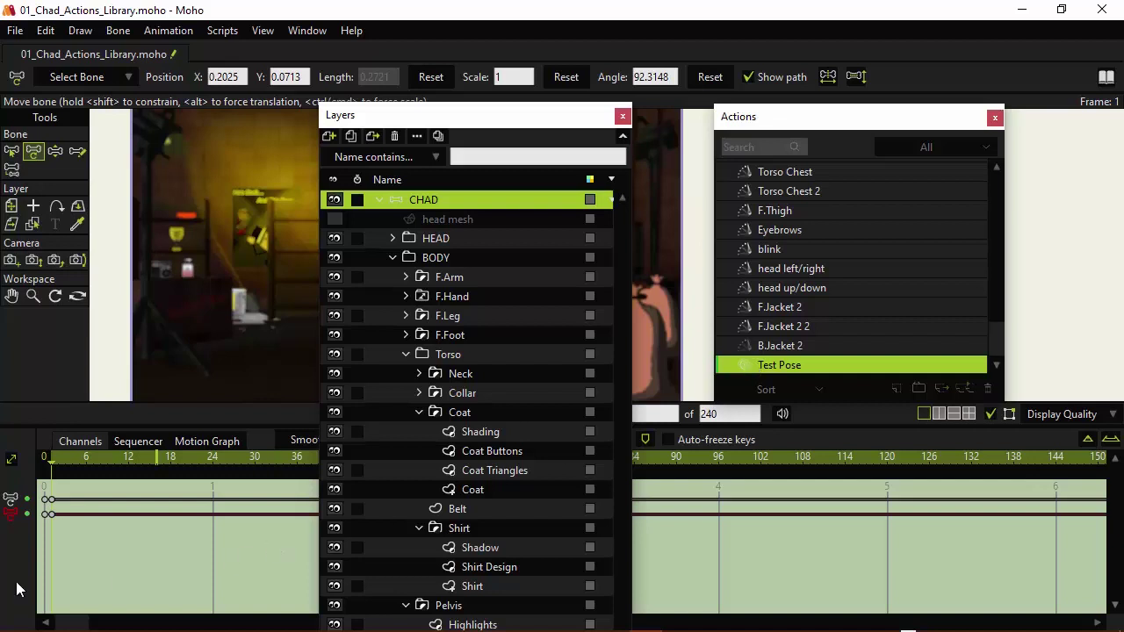
scroll(835, 241, up, 3)
scroll(835, 241, up, 2)
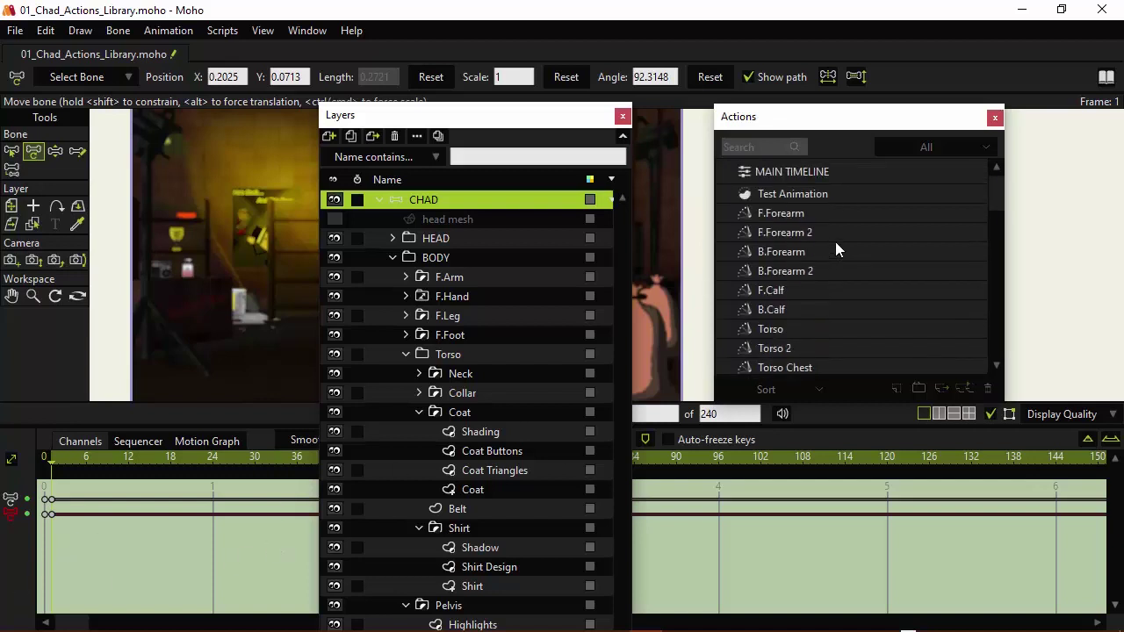
- Open Test Animation and scrub to frame 6 to preview the wave
double_click(744, 195)
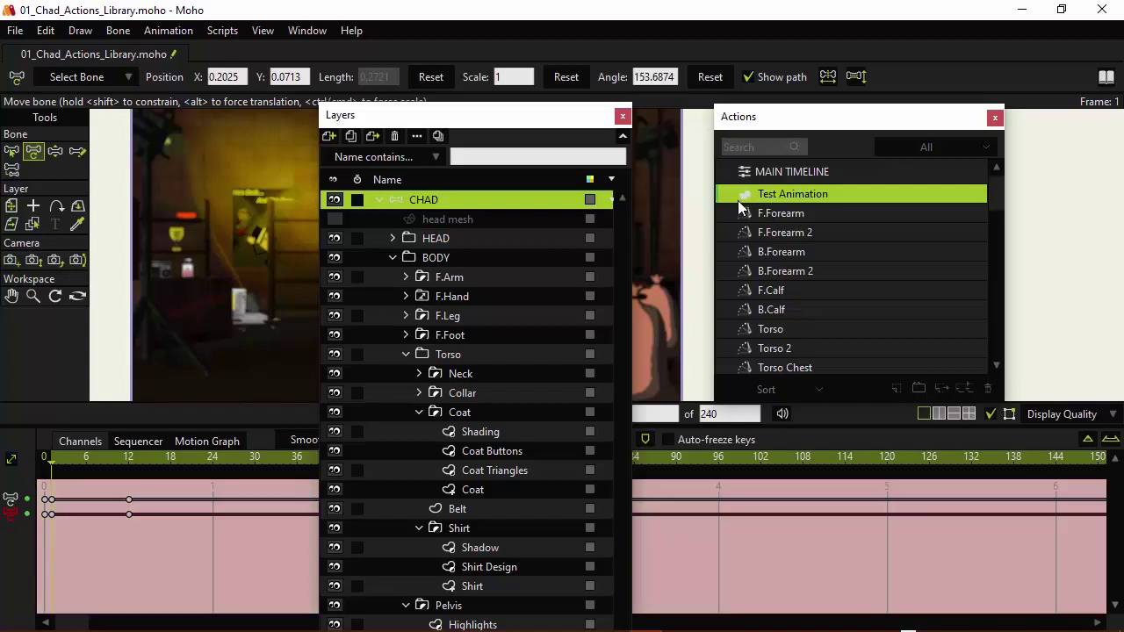
drag(51, 455, 92, 458)
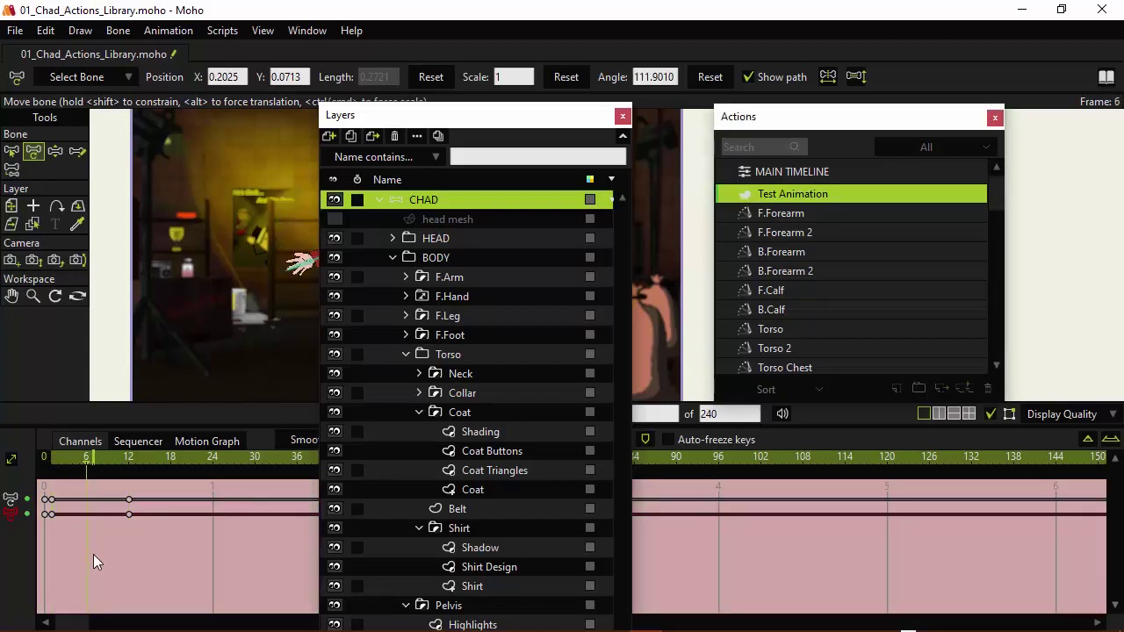
scroll(856, 246, down, 4)
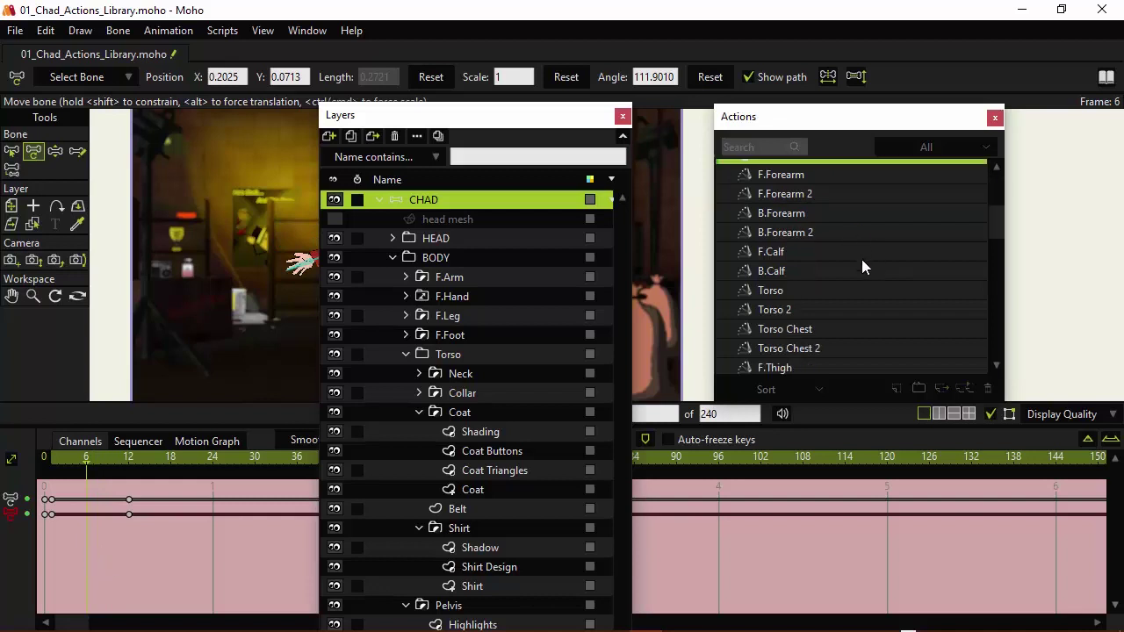
- Reopen Test Pose, then open the F.Forearm action for editing
click(776, 367)
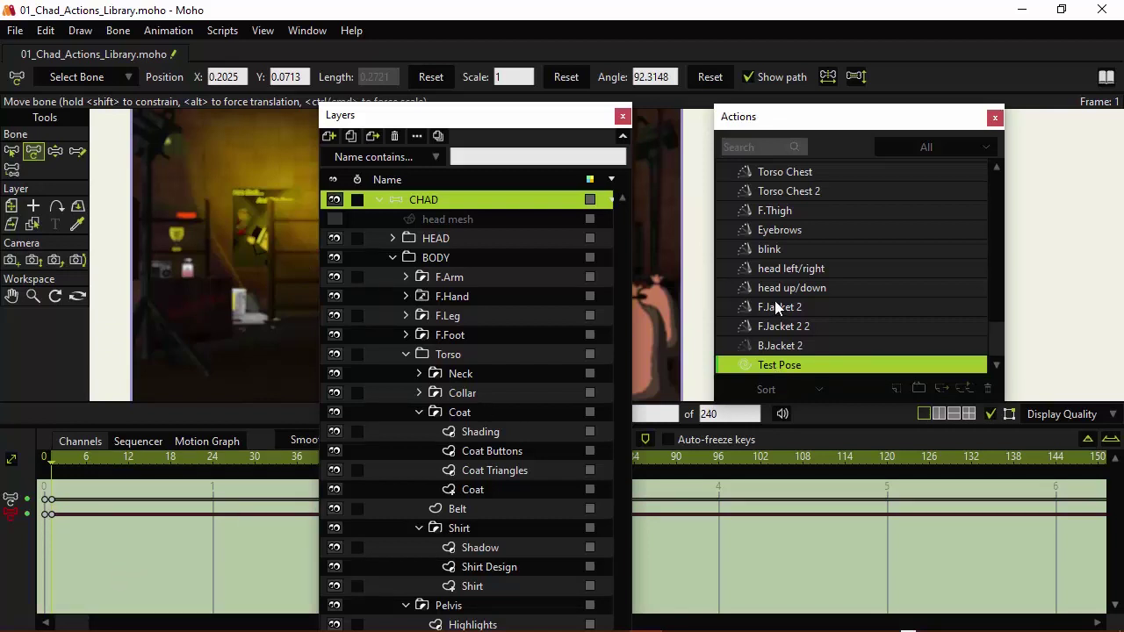
scroll(787, 334, up, 2)
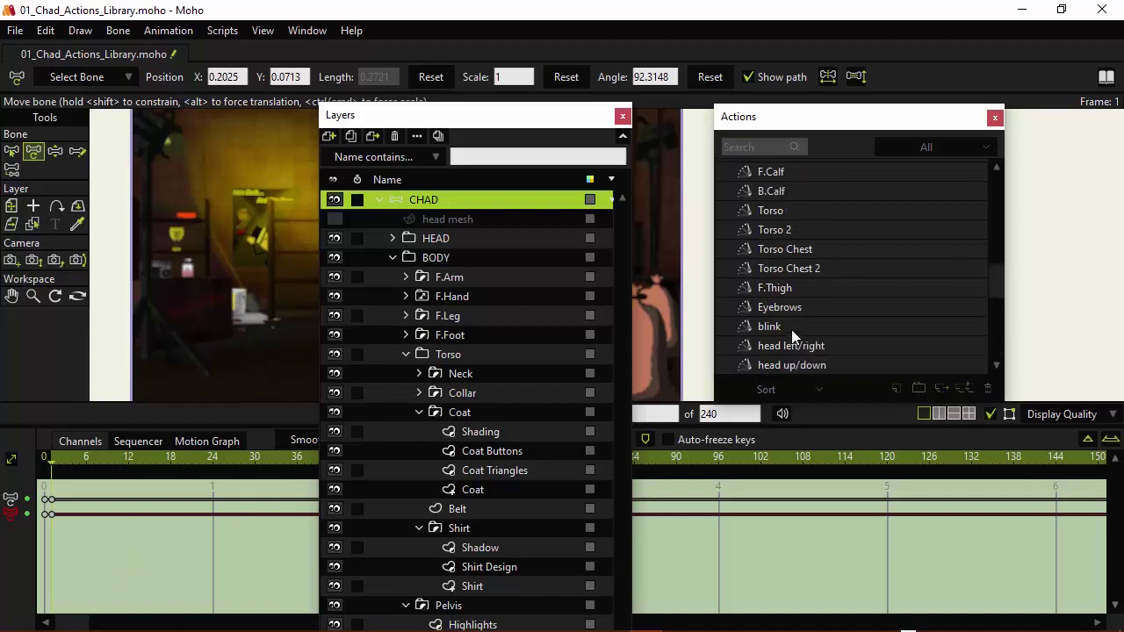
scroll(805, 305, up, 3)
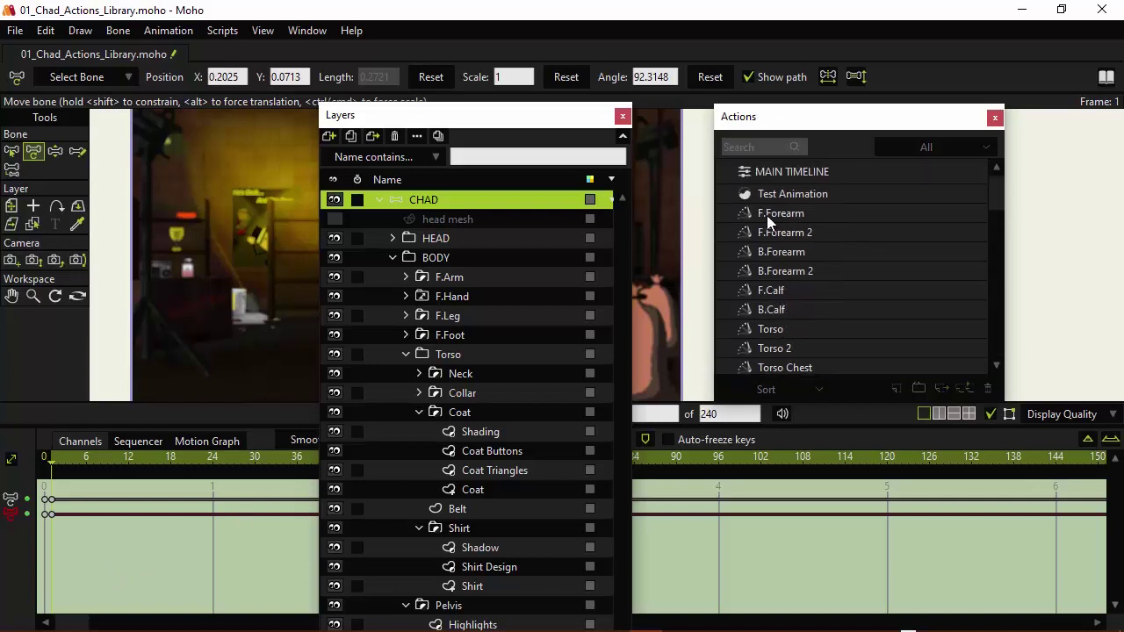
click(766, 215)
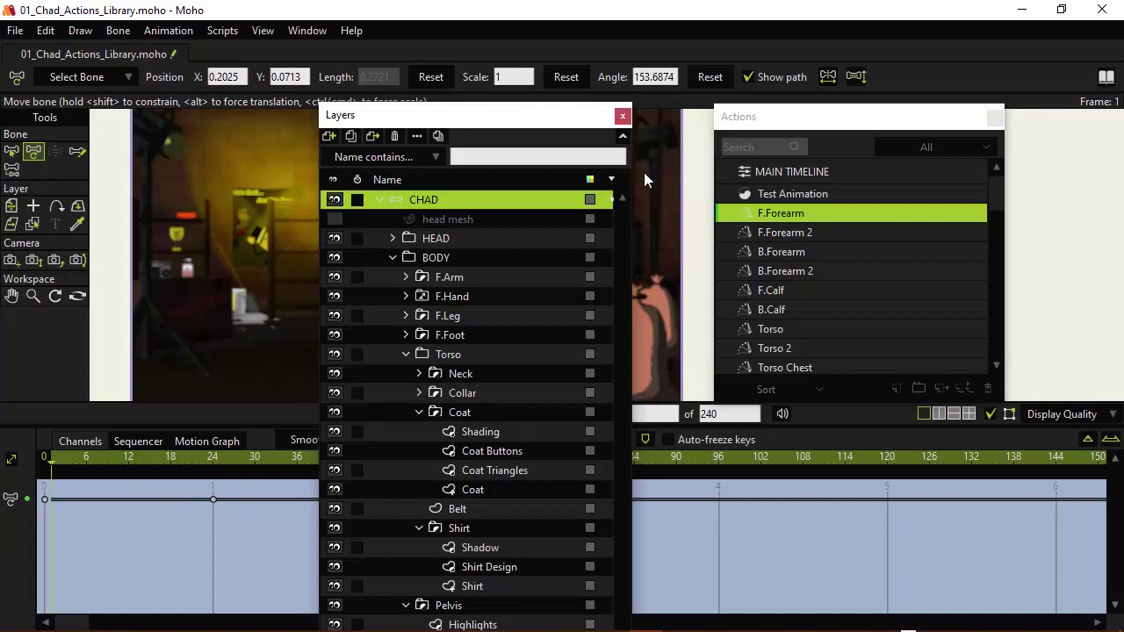
- Move the Layers panel aside and preview the forearm at frames 13, 17 and 24
drag(478, 115, 932, 468)
click(795, 220)
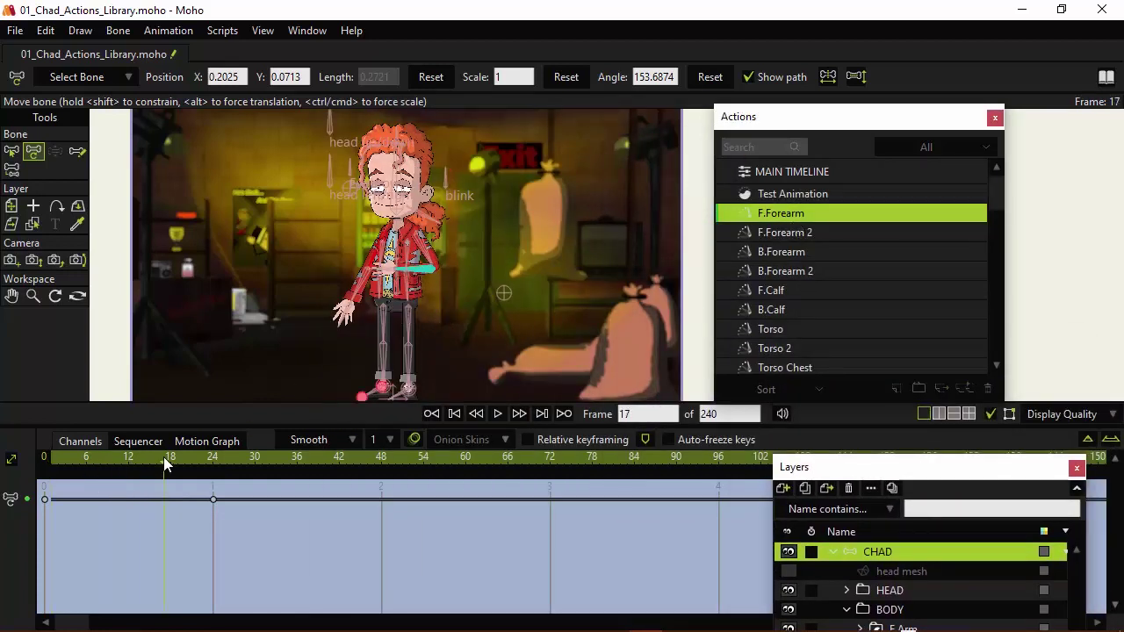
click(135, 459)
drag(124, 474, 167, 471)
scroll(586, 321, up, 1)
scroll(587, 321, up, 2)
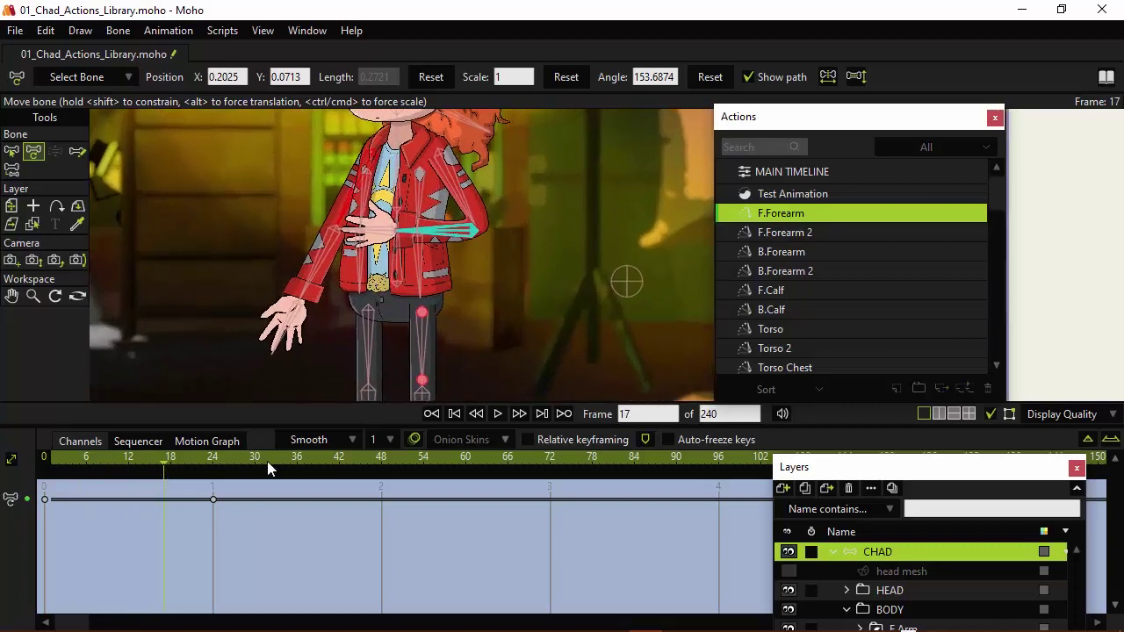
click(213, 457)
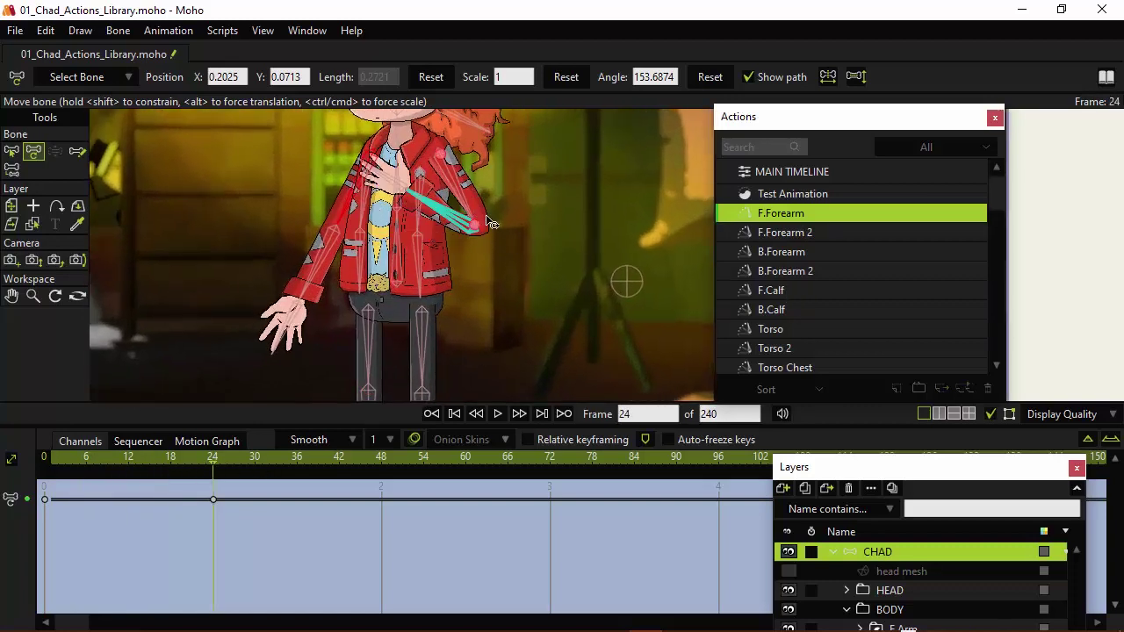
- Expand the F.Arm group, select its F.Arm vector layer, and review frame 14
drag(929, 475, 815, 87)
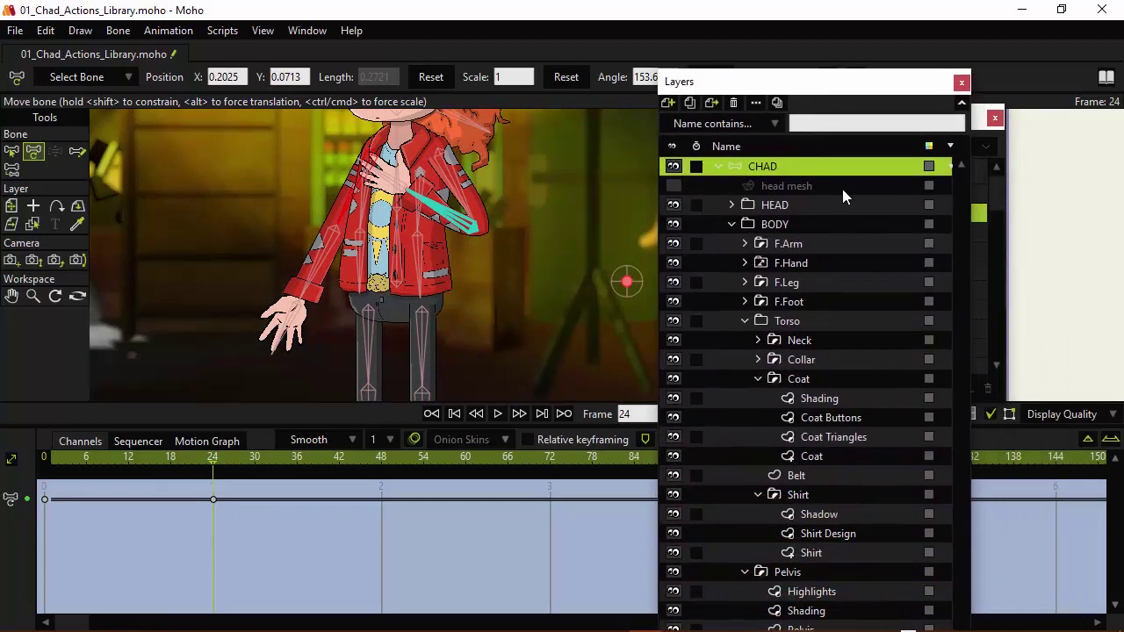
click(745, 243)
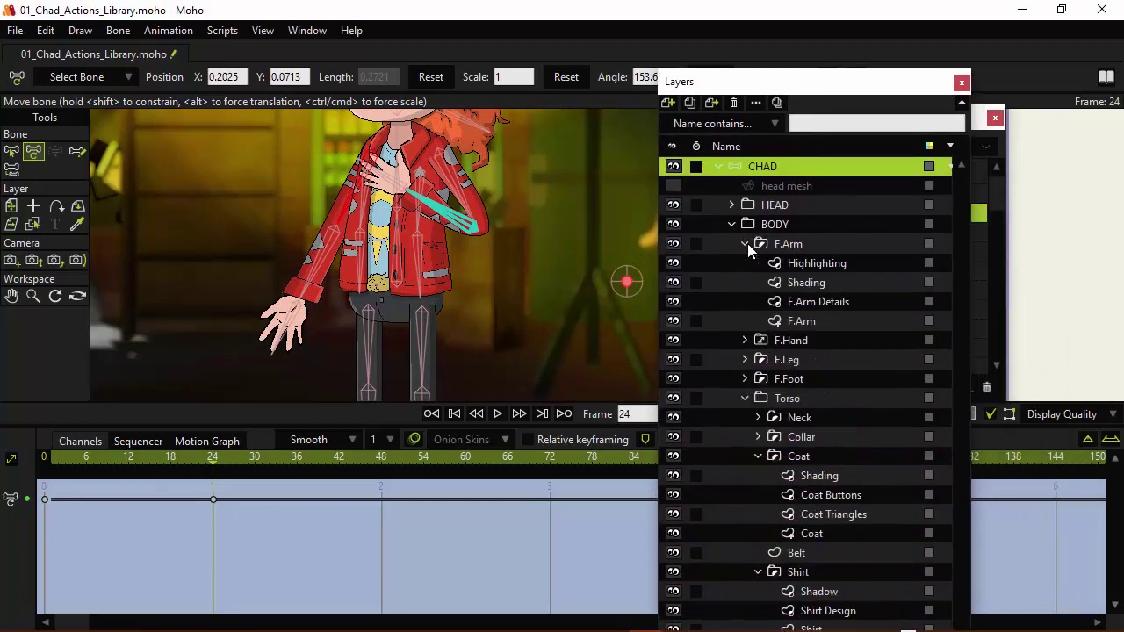
click(804, 323)
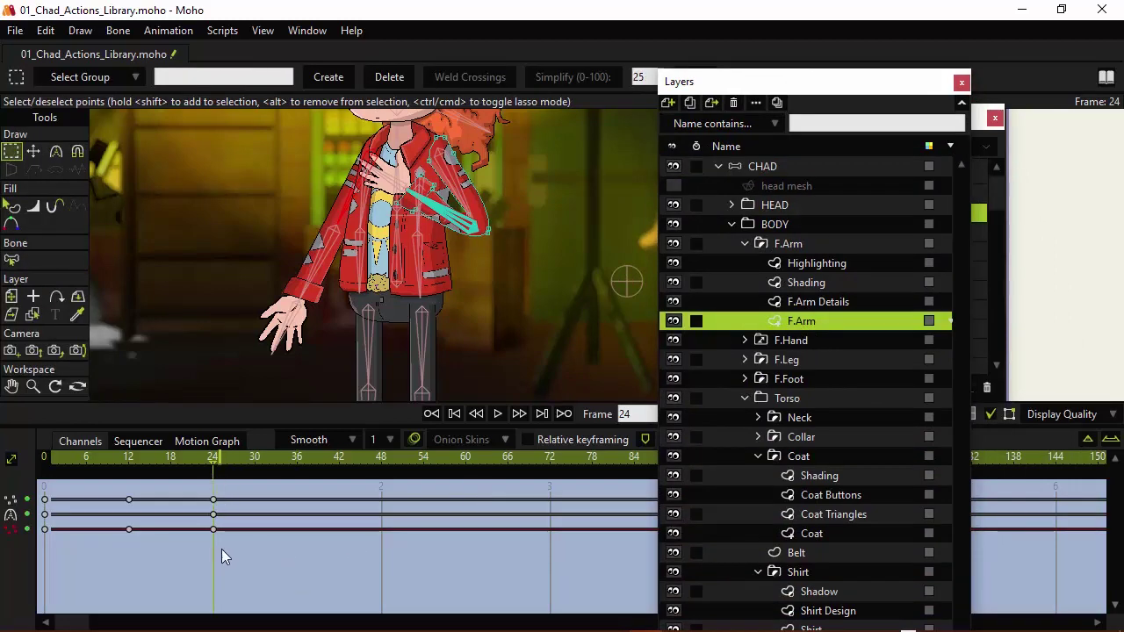
mouse_move(207, 457)
mouse_down()
mouse_move(131, 465)
mouse_move(209, 458)
mouse_up()
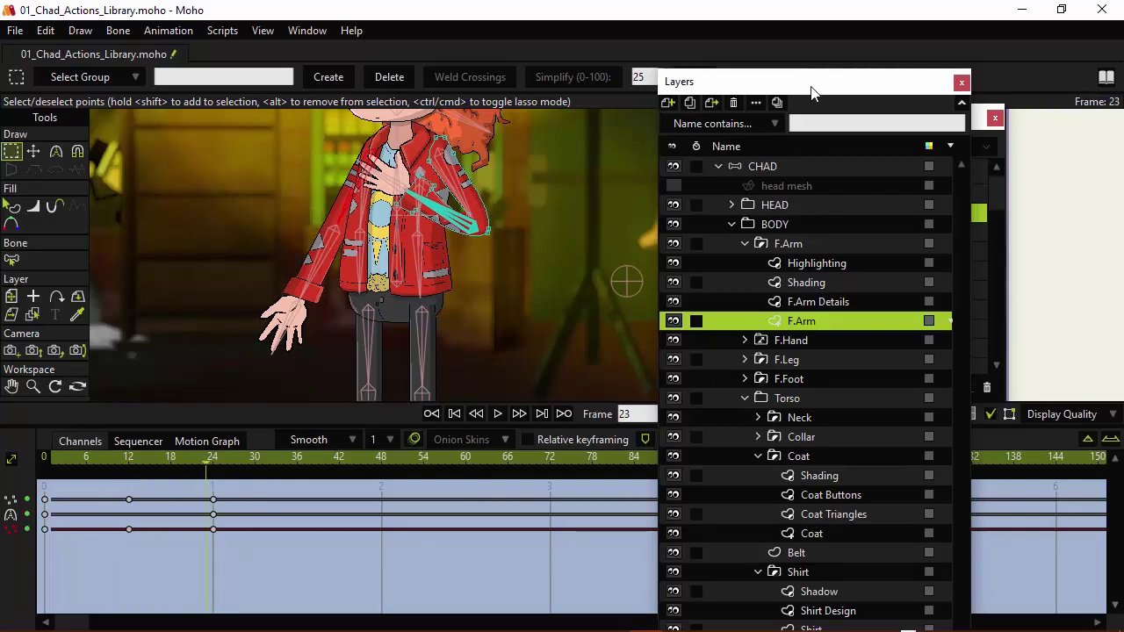
drag(811, 91, 979, 419)
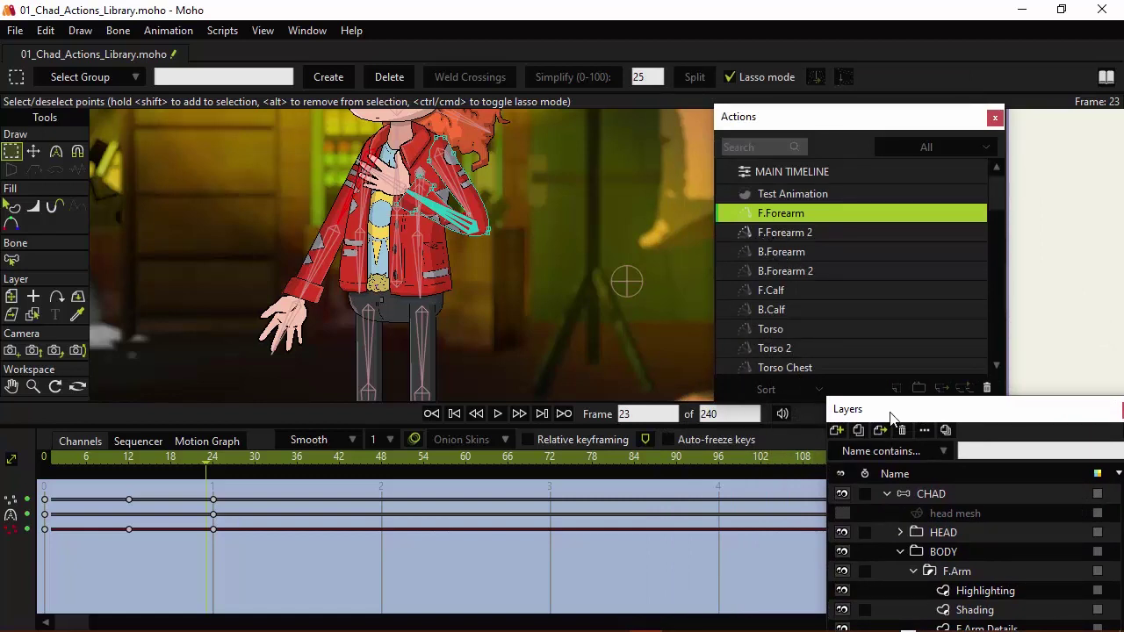
- Move the Actions panel higher, edit Test Animation, and select the CHAD layer's other-hand bone
click(777, 171)
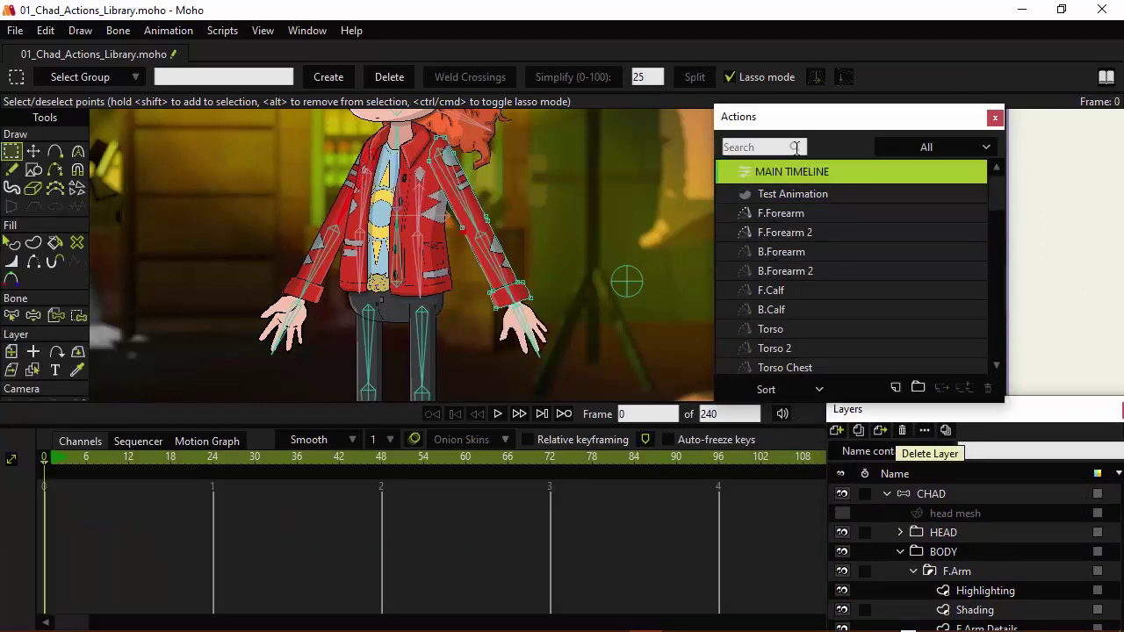
drag(773, 113, 662, 50)
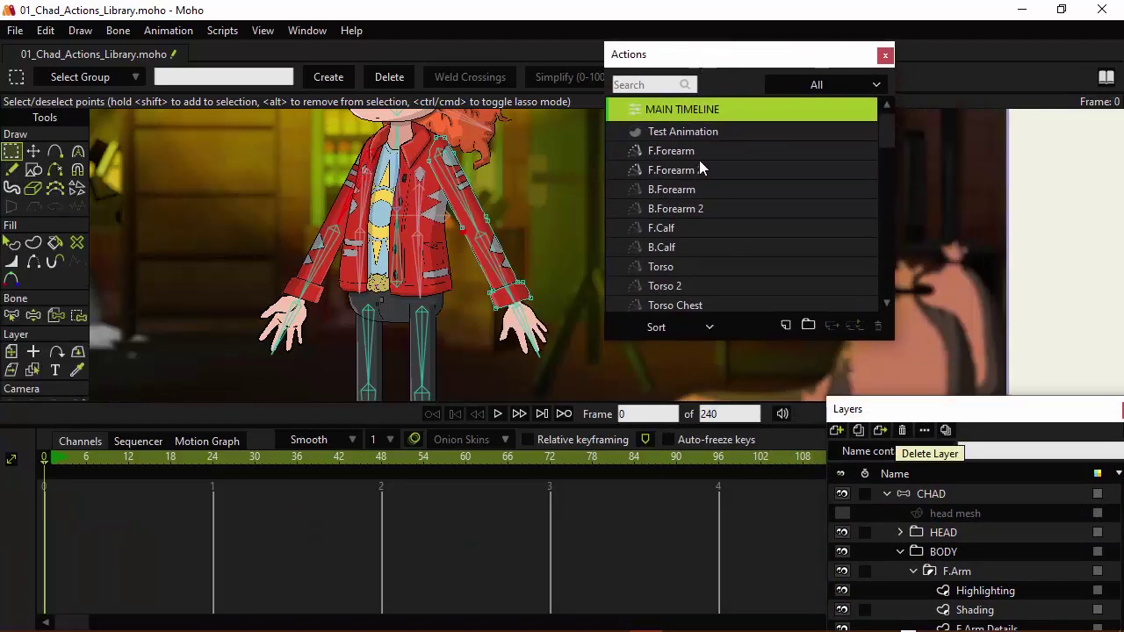
click(639, 133)
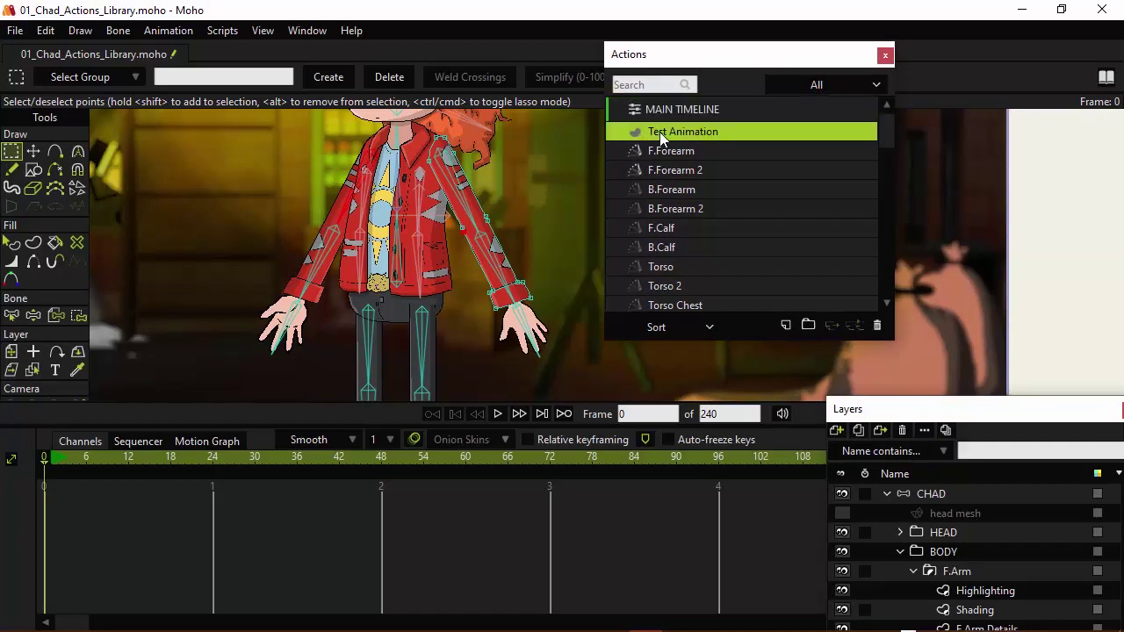
double_click(660, 132)
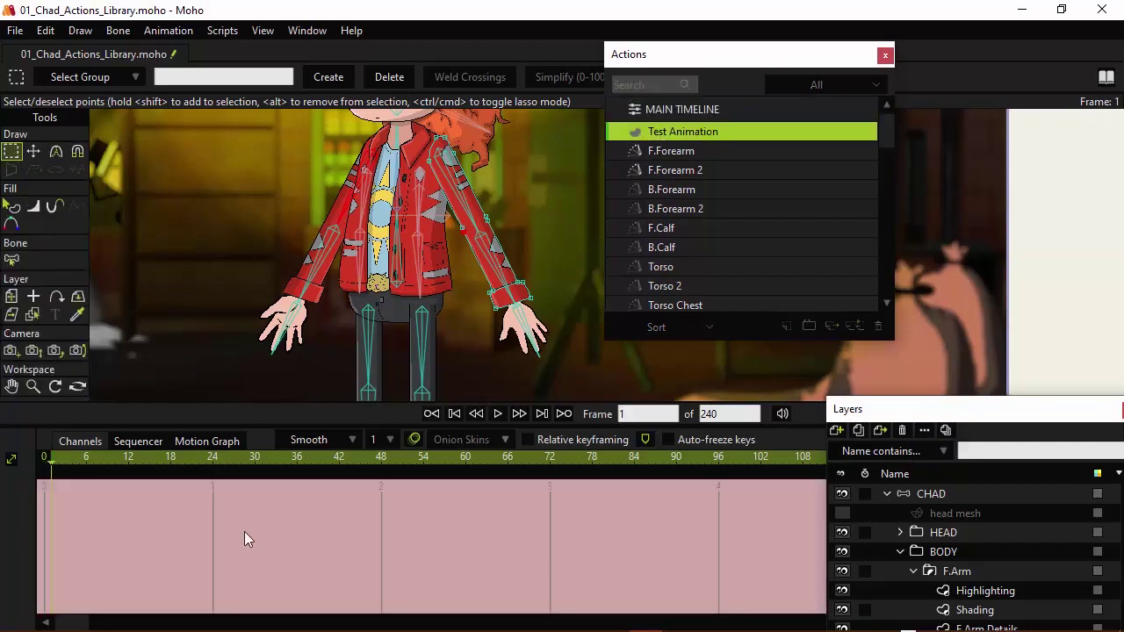
click(932, 494)
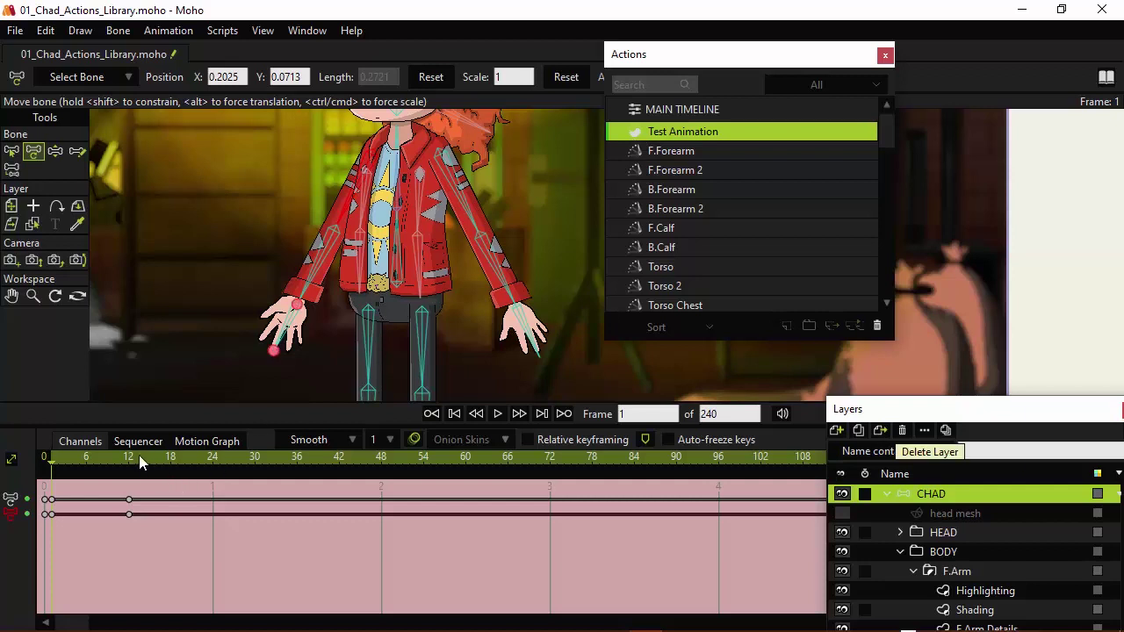
click(528, 335)
- Return to MAIN TIMELINE, select Test Pose, and stretch the Actions panel to show every action
click(667, 109)
scroll(754, 232, down, 4)
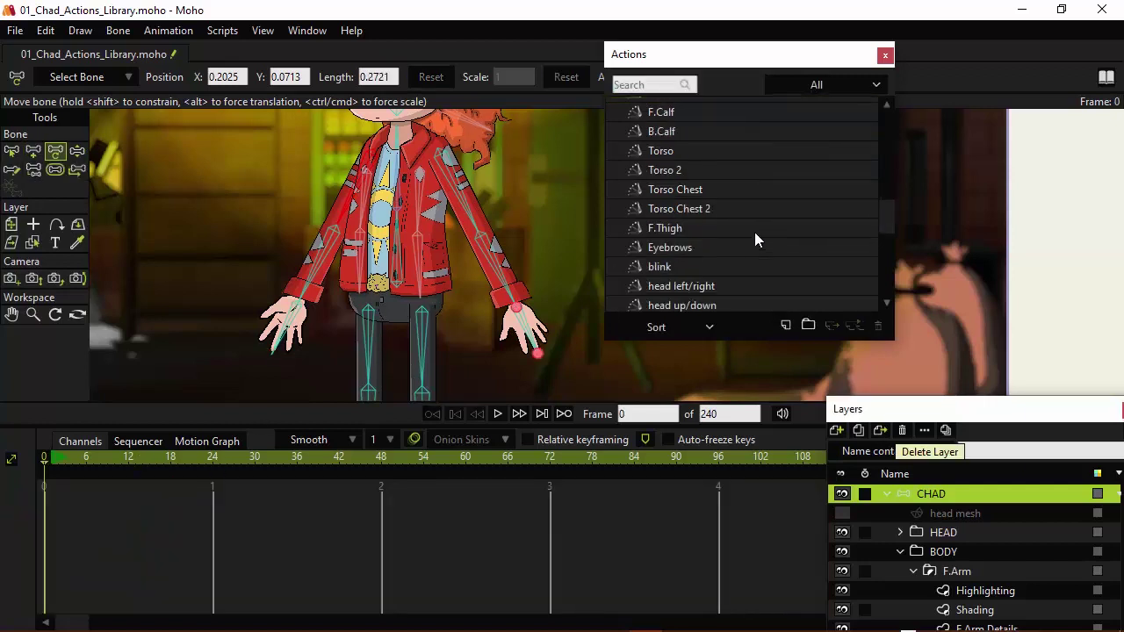
click(674, 303)
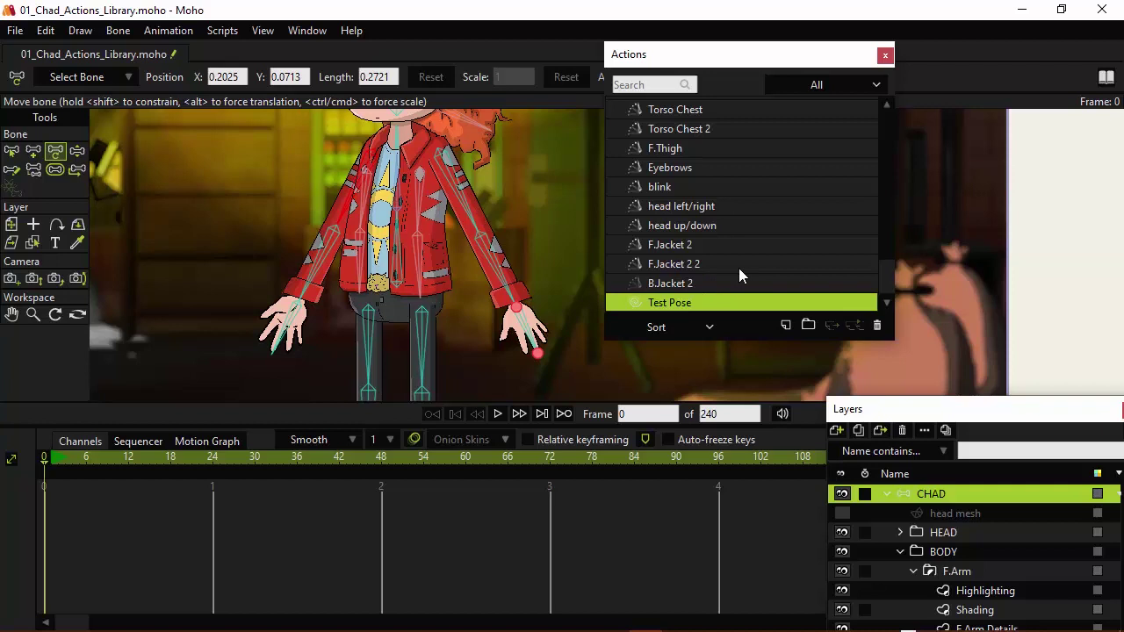
key(Delete)
scroll(790, 260, up, 5)
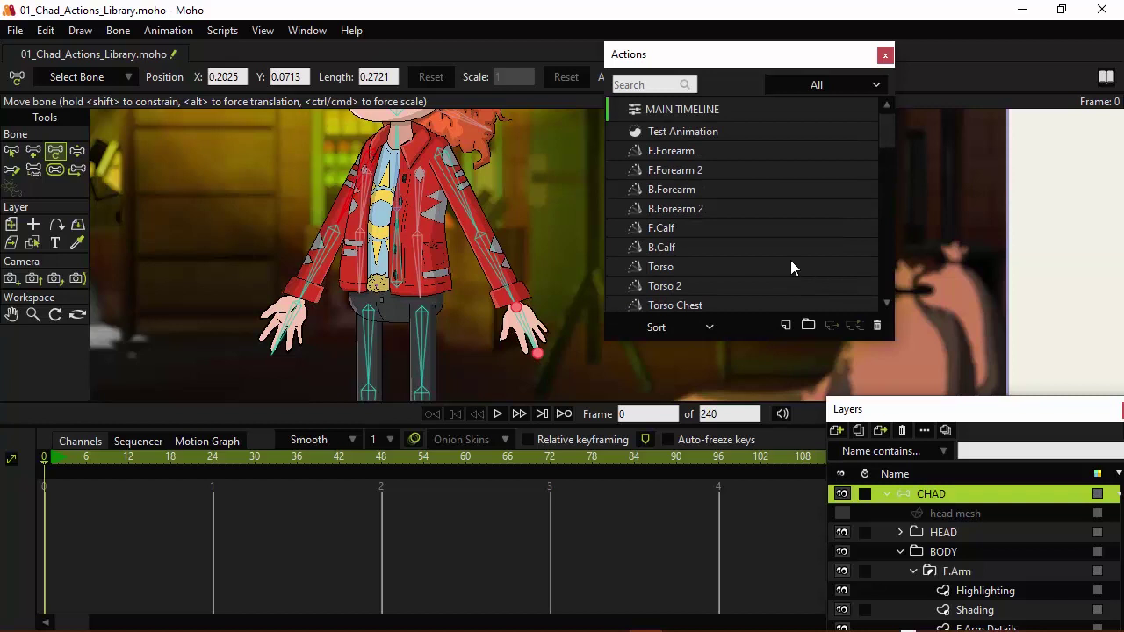
drag(736, 342, 705, 569)
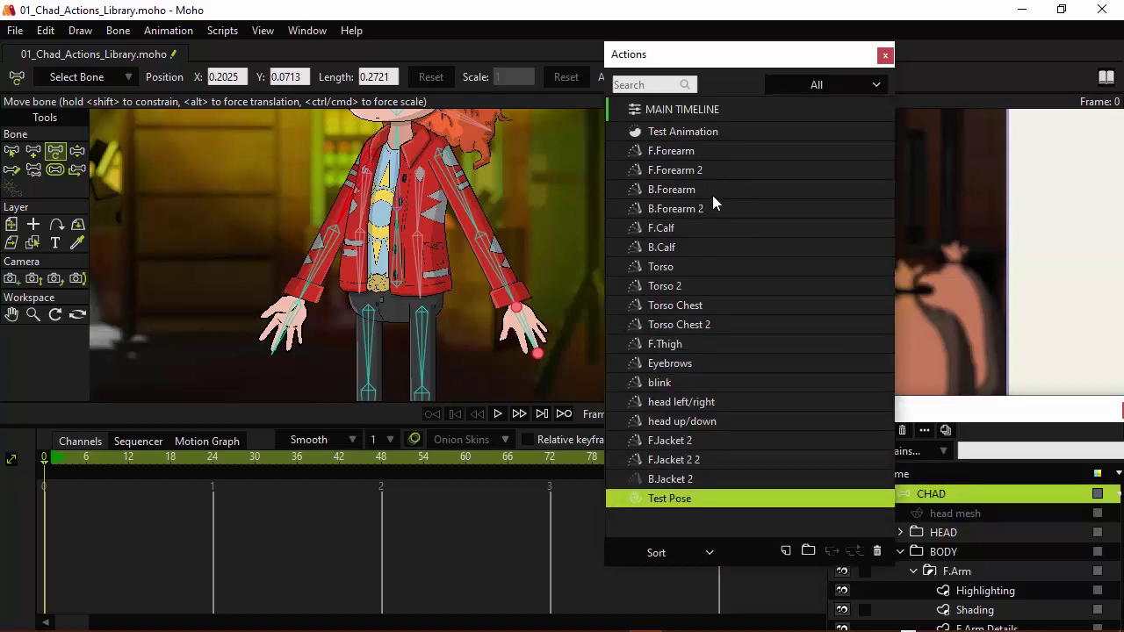
- Search the Actions list for 'test' and deselect Test Pose
click(645, 82)
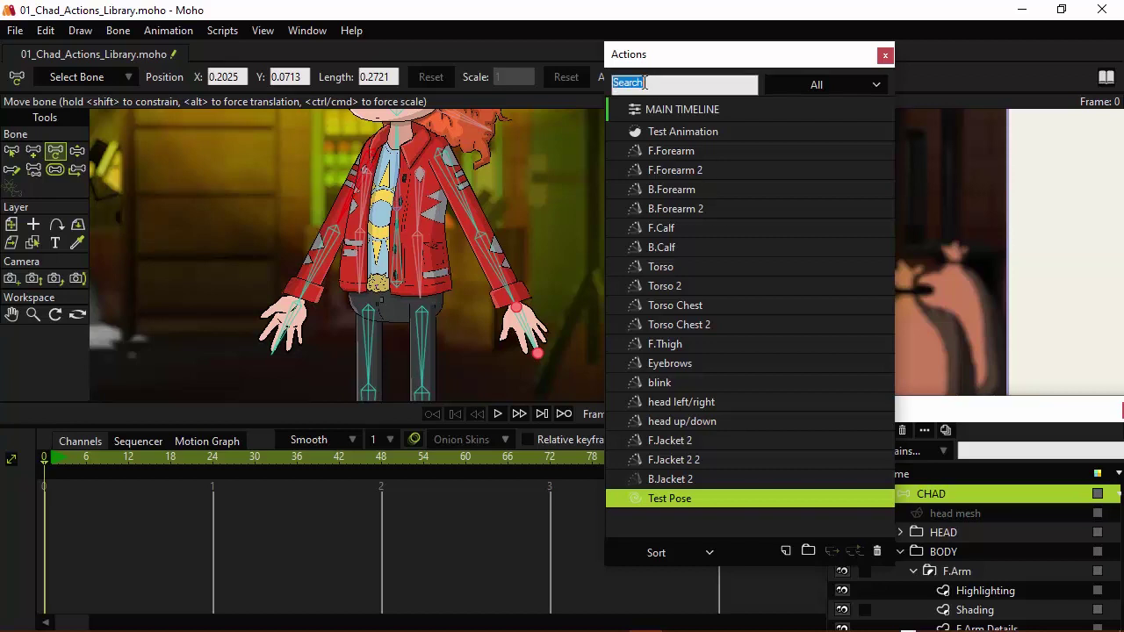
text(test)
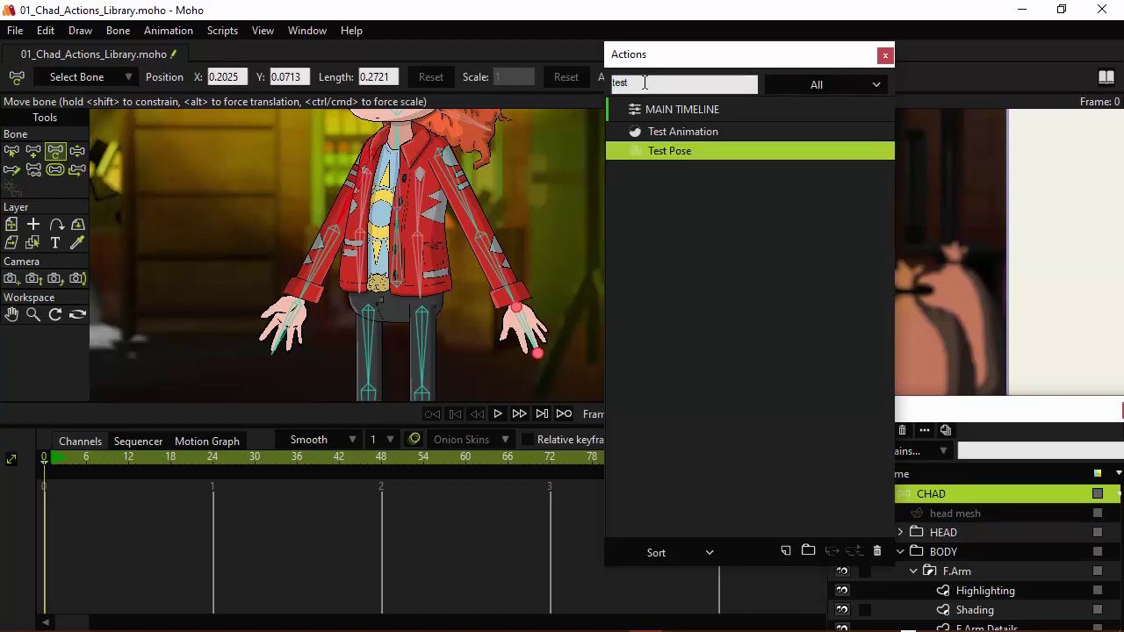
click(745, 261)
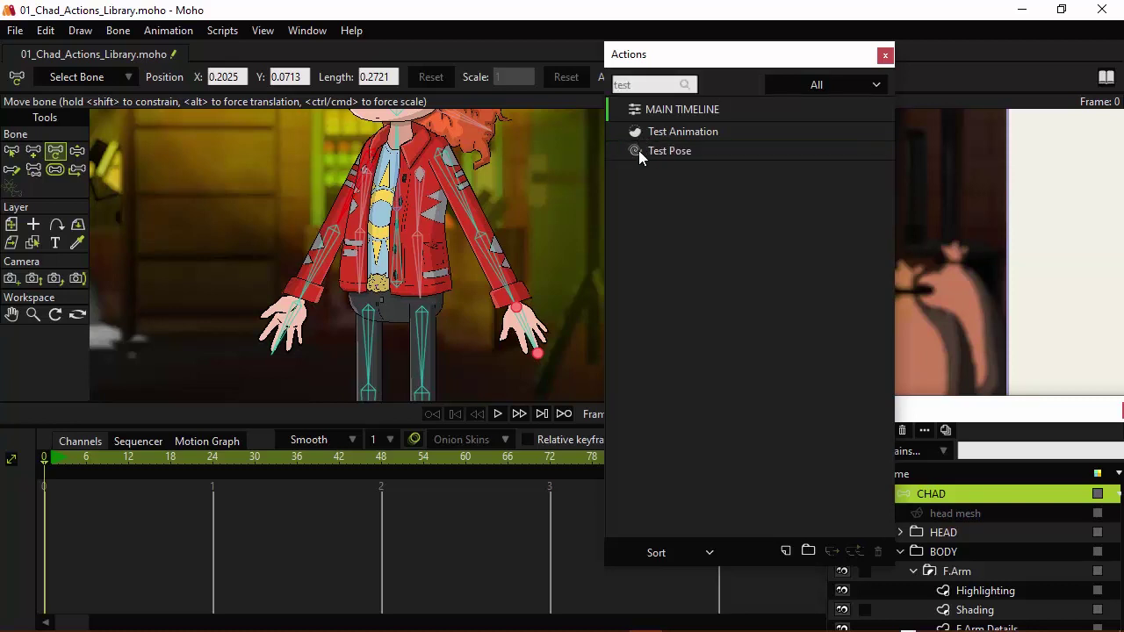
- Clear the 'test' search and show the action-type filter choices
double_click(646, 77)
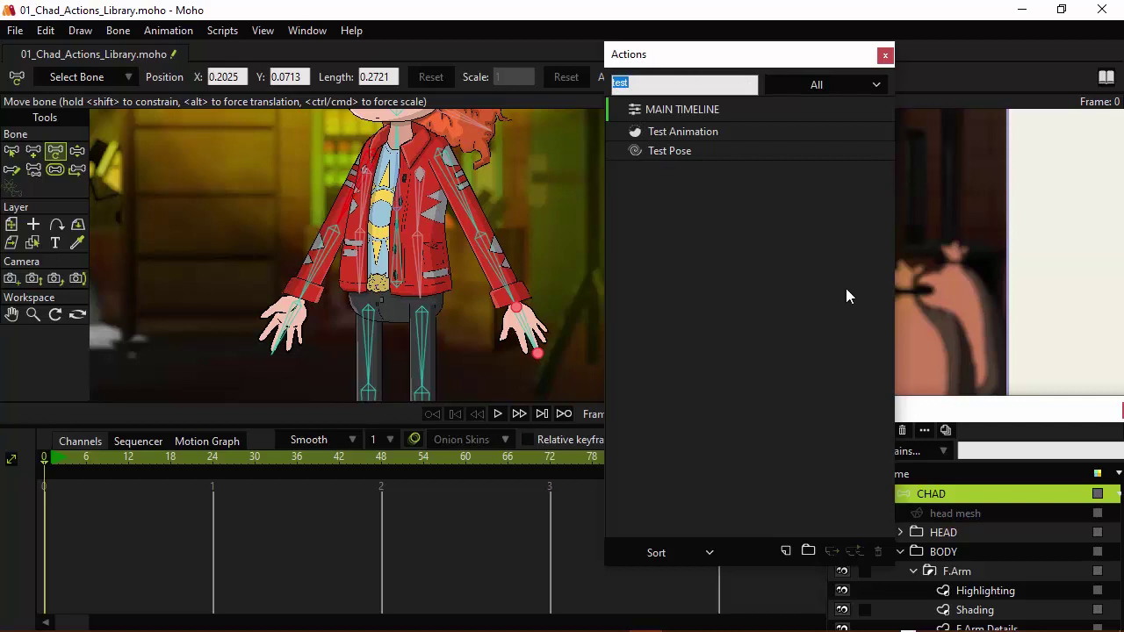
key(BackSpace)
click(828, 88)
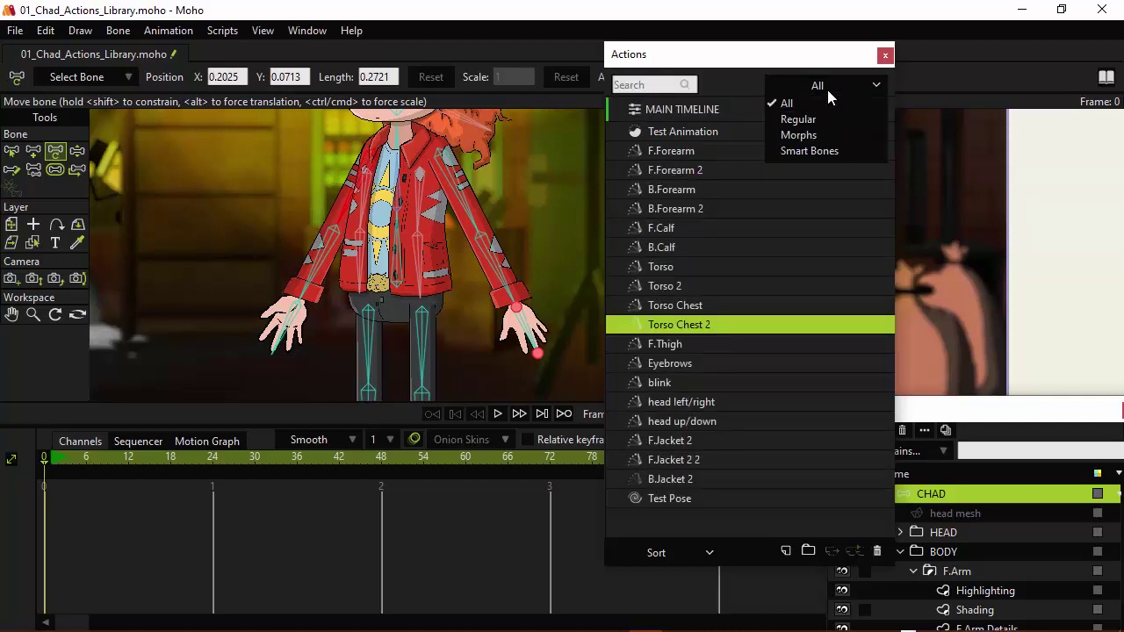
- Filter the Actions list to Regular, then to Morphs, and select Test Pose
click(808, 115)
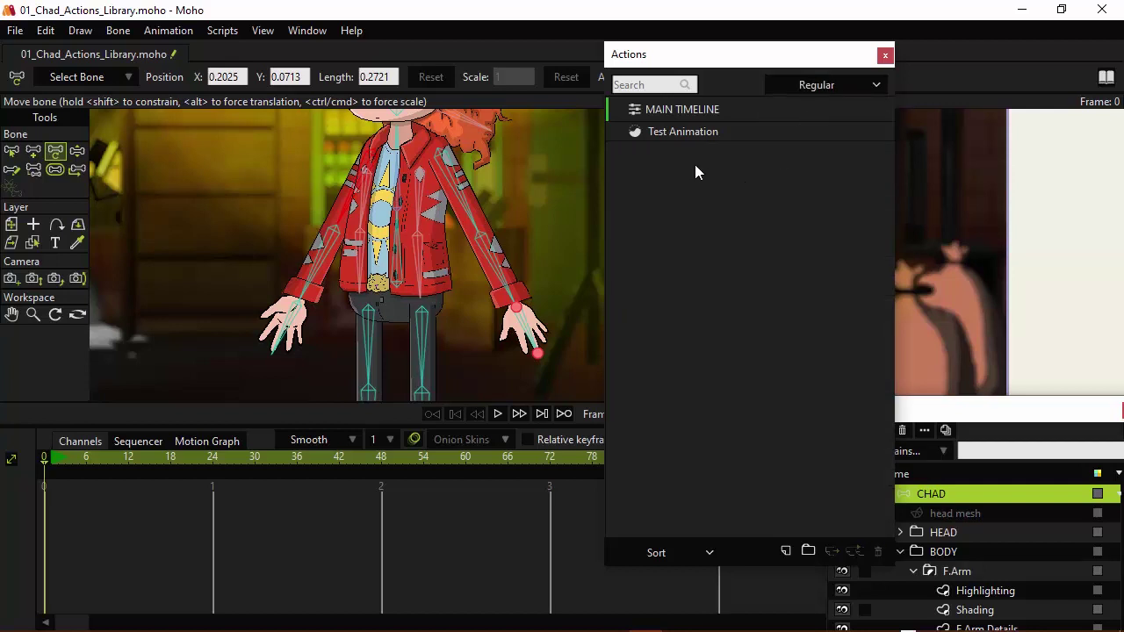
click(829, 85)
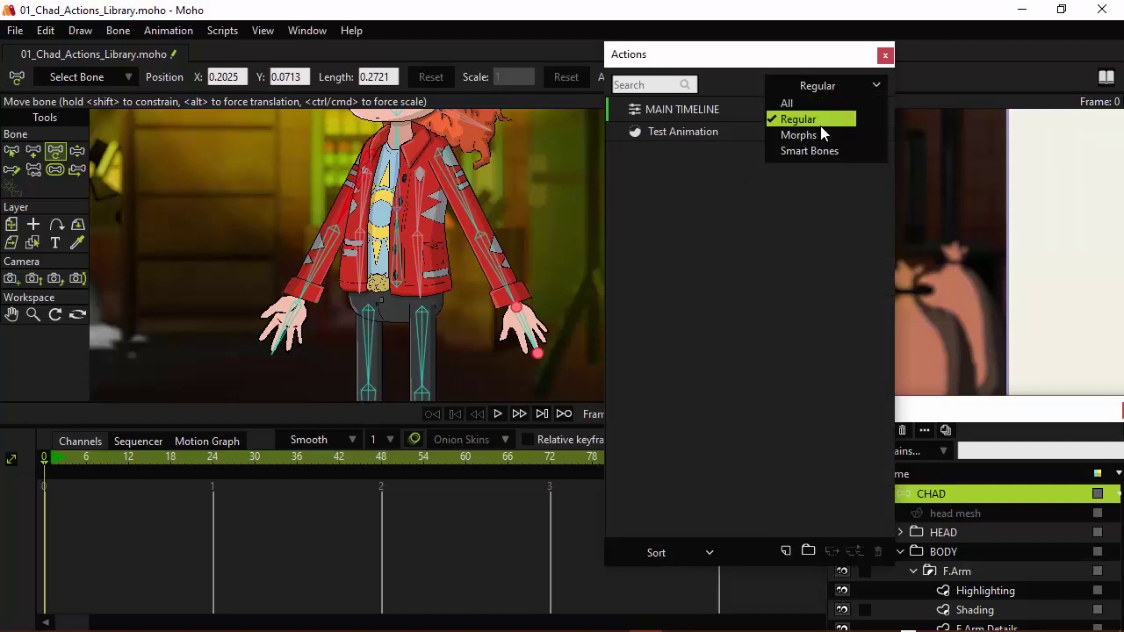
click(818, 137)
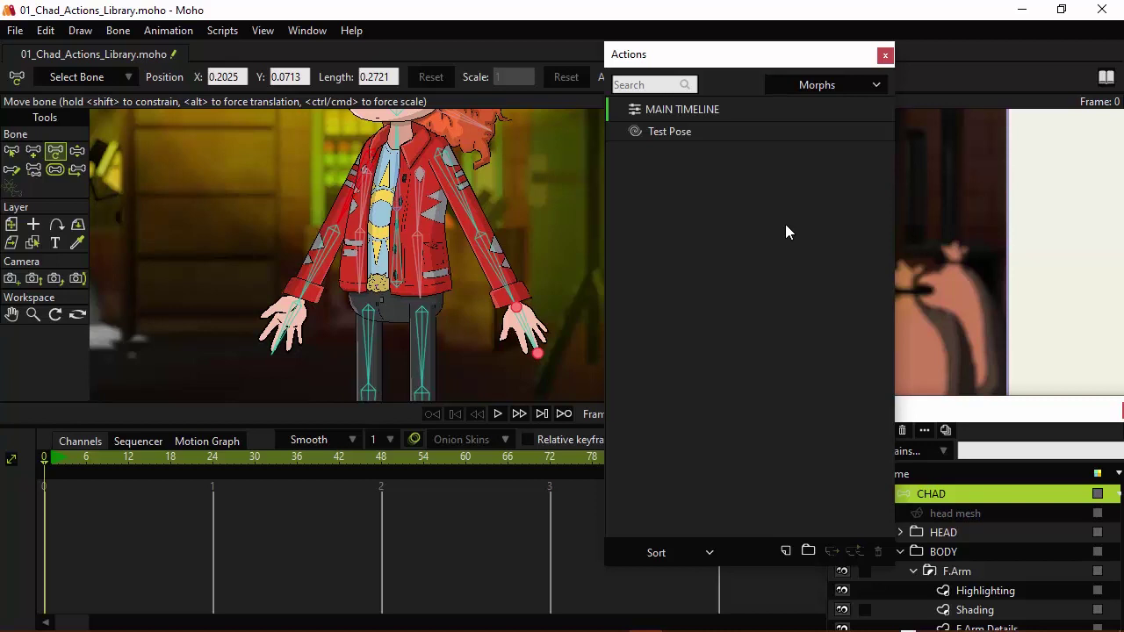
click(667, 136)
- Filter the Actions list to Smart Bones, then back to All
click(799, 86)
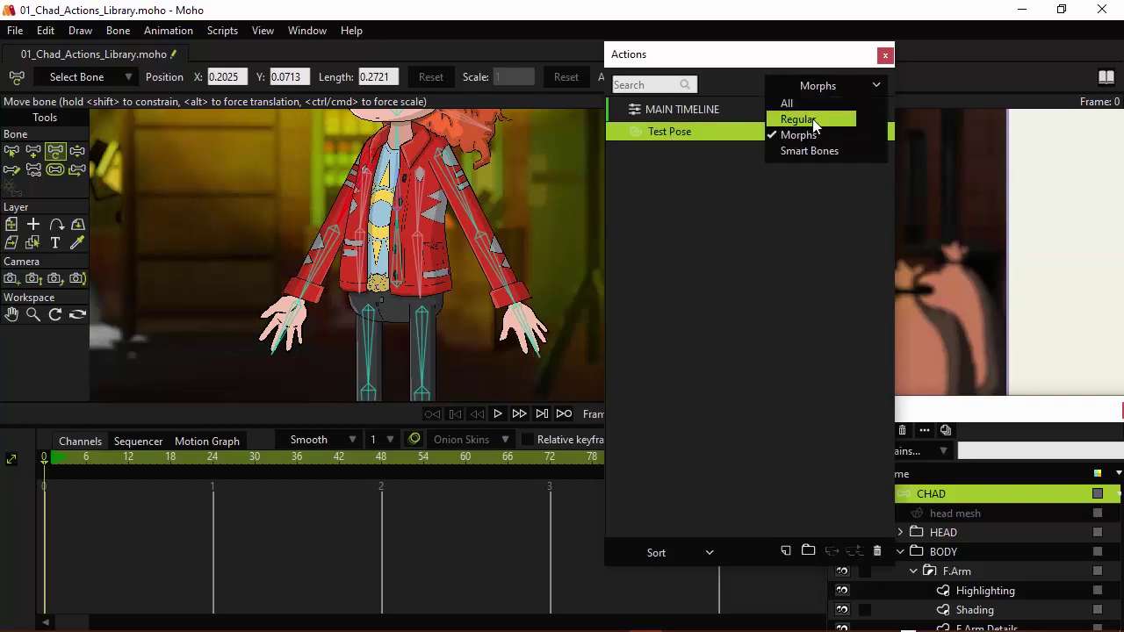
click(812, 151)
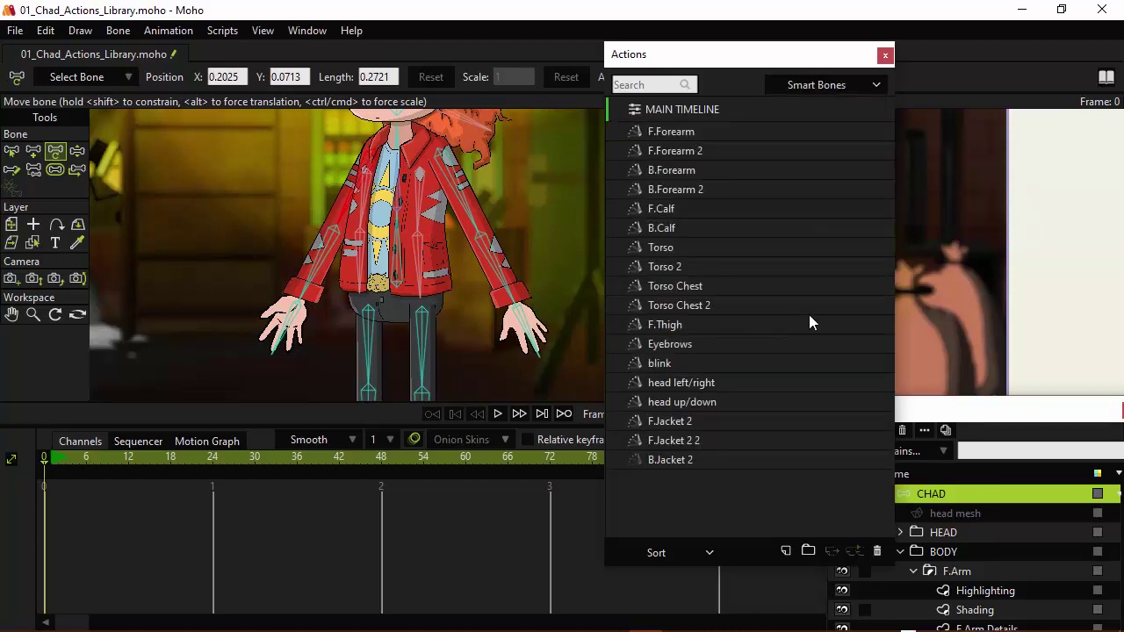
click(821, 84)
click(812, 101)
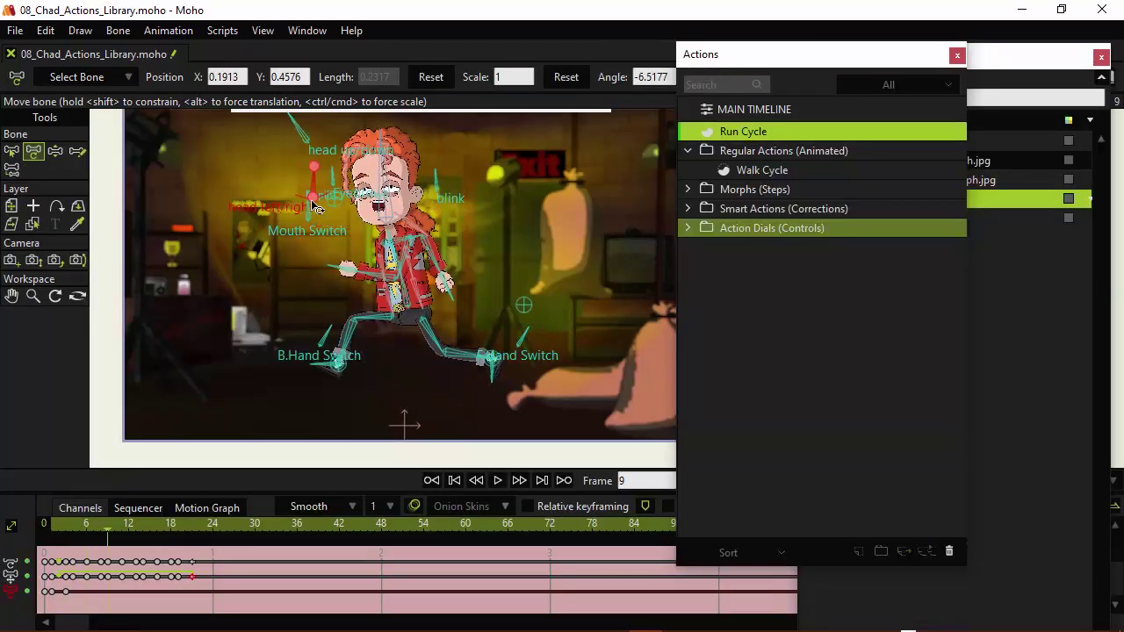
right_click(193, 580)
key(Escape)
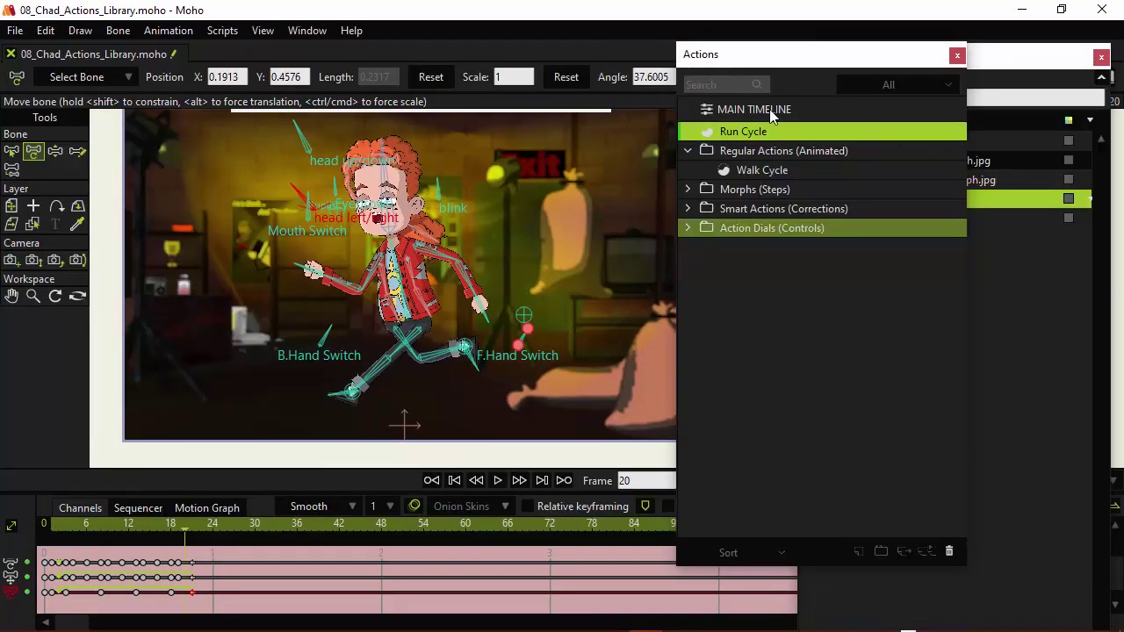
click(791, 109)
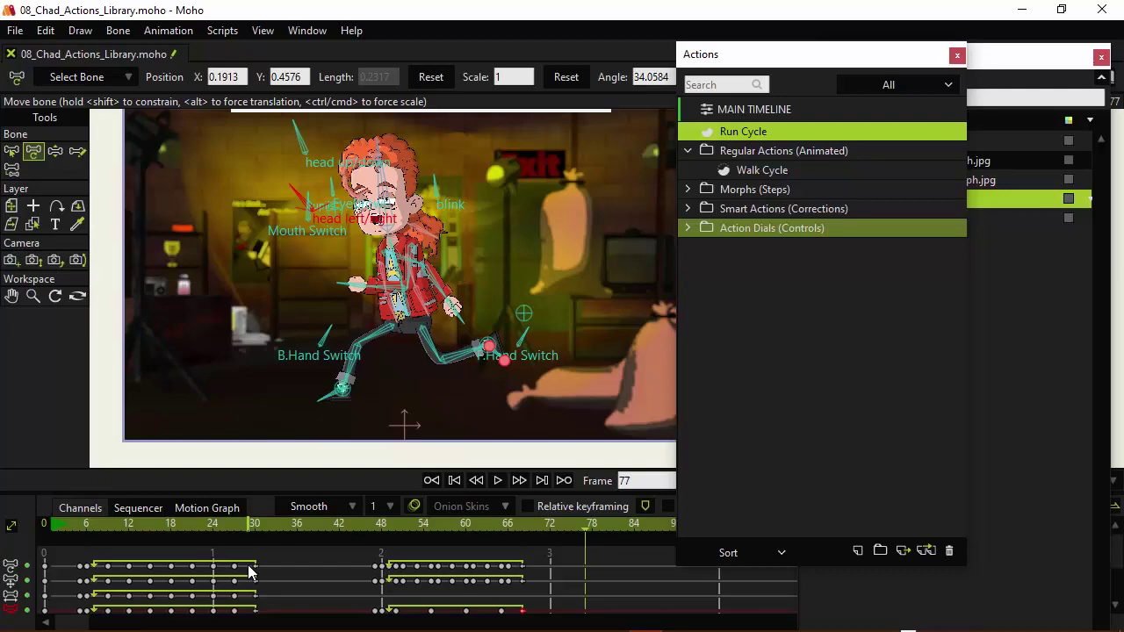
drag(743, 131, 781, 151)
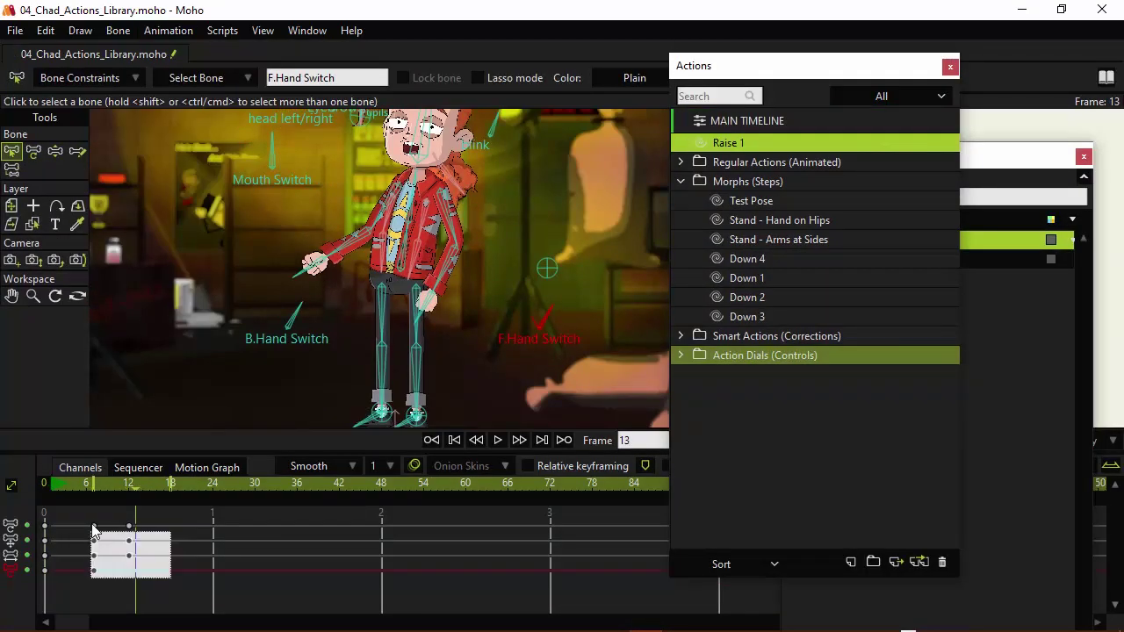